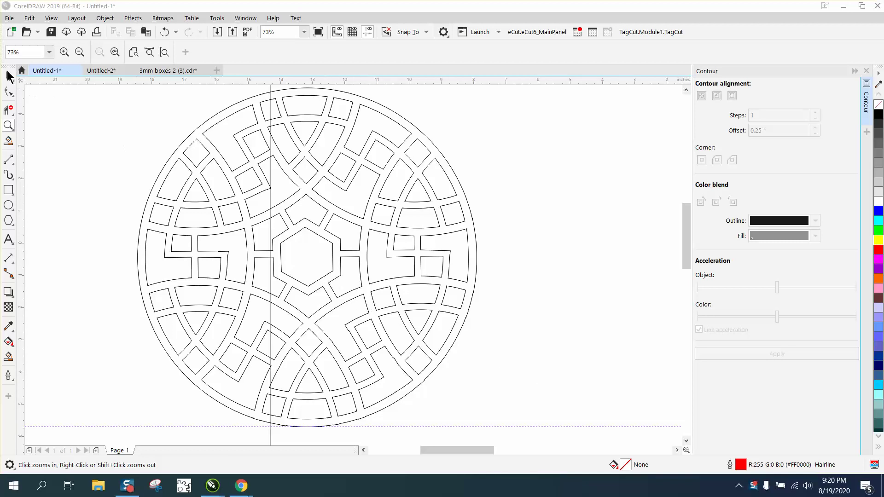
Step: Drag a copy of the black ring design up-left, delete the extra copy, and mirror the remaining one
left_click(9, 75)
left_click(205, 140)
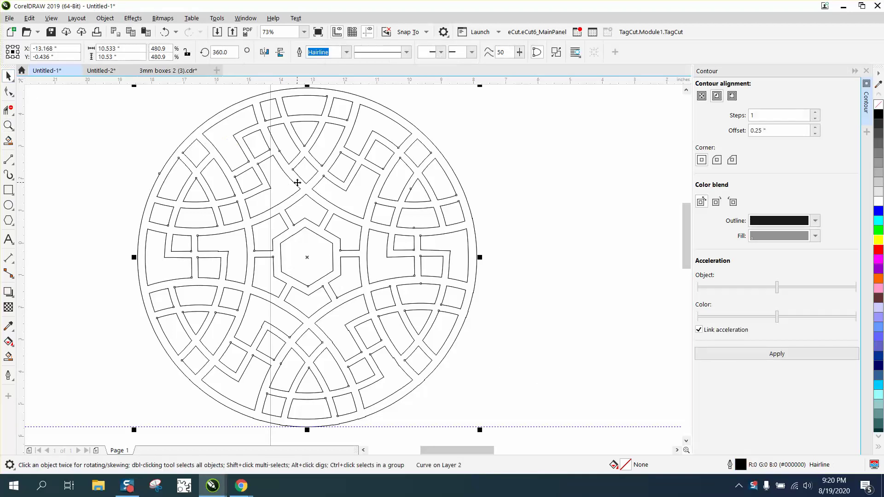
scroll(280, 186, "down", 3)
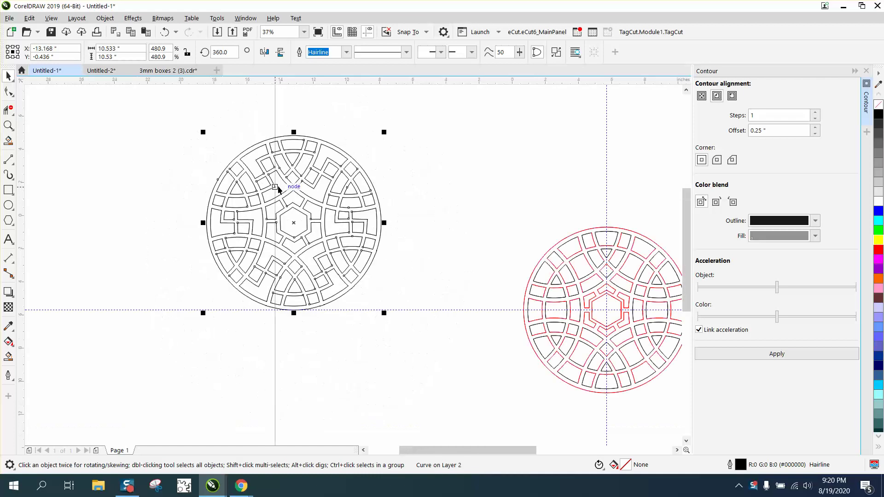
left_click_drag(299, 222, 174, 203)
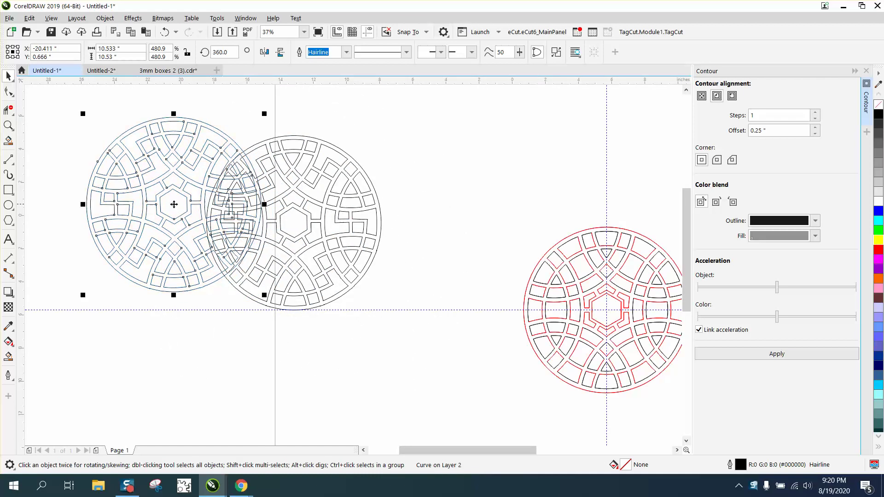
left_click(307, 185)
left_click(333, 193)
key("Delete")
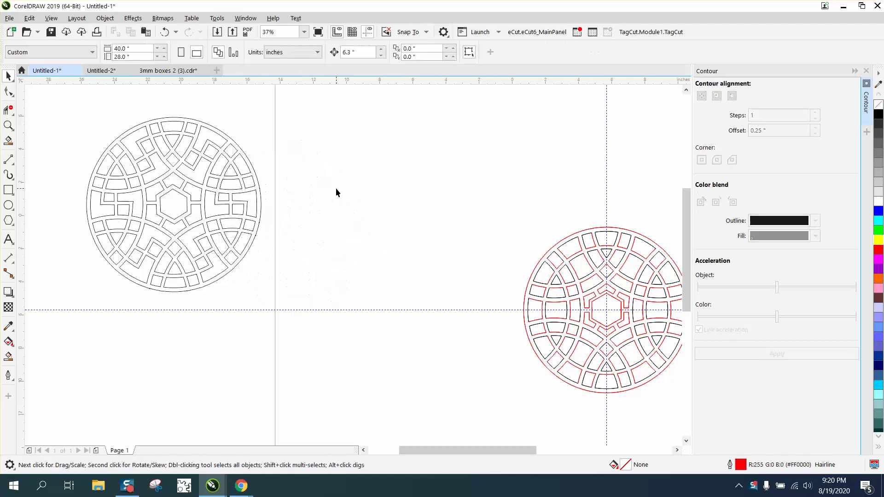
left_click(203, 191)
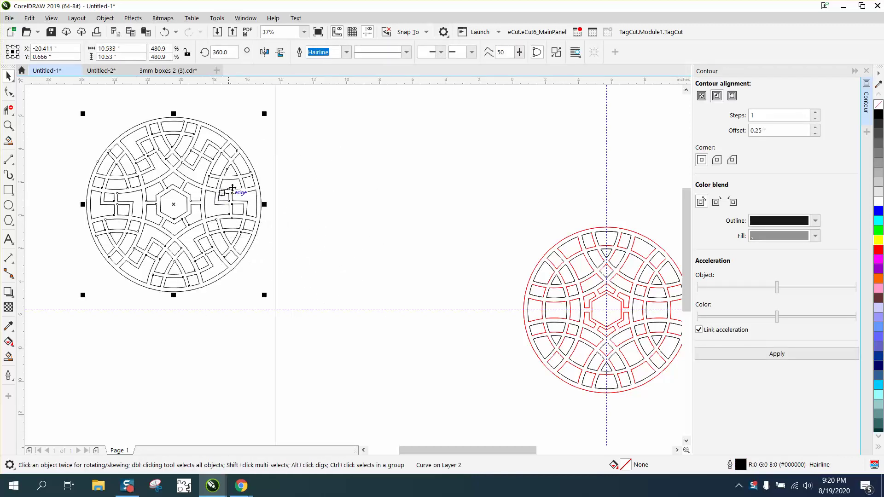
left_click(264, 52)
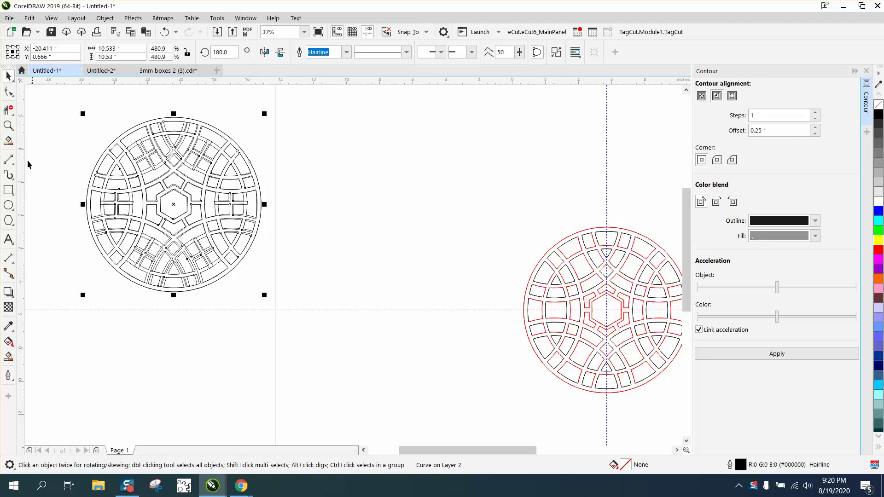
Step: Zoom in to check the overlay, then select both ring designs and move them to the upper left
left_click(8, 125)
left_click_drag(122, 142, 253, 195)
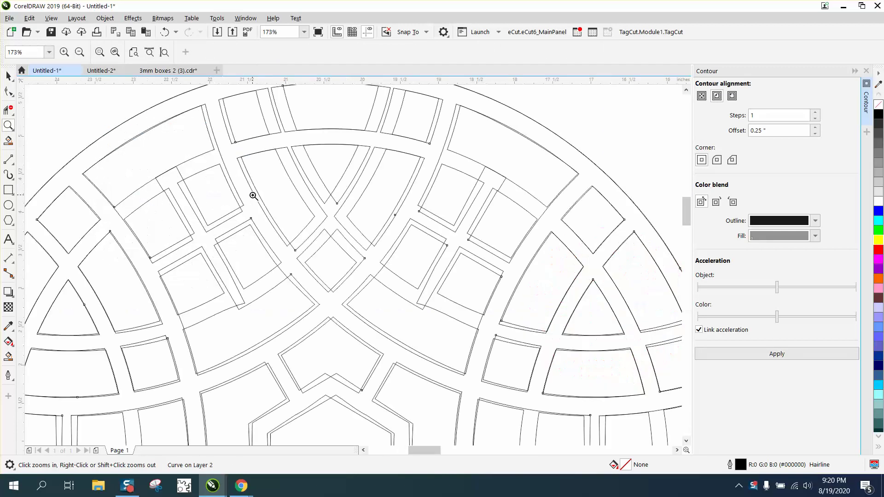
scroll(202, 163, "down", 3)
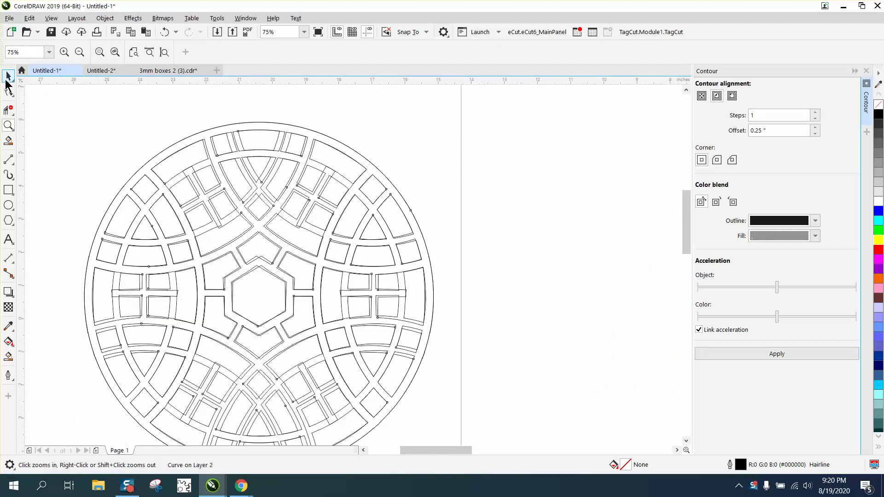
left_click(9, 76)
left_click(282, 53)
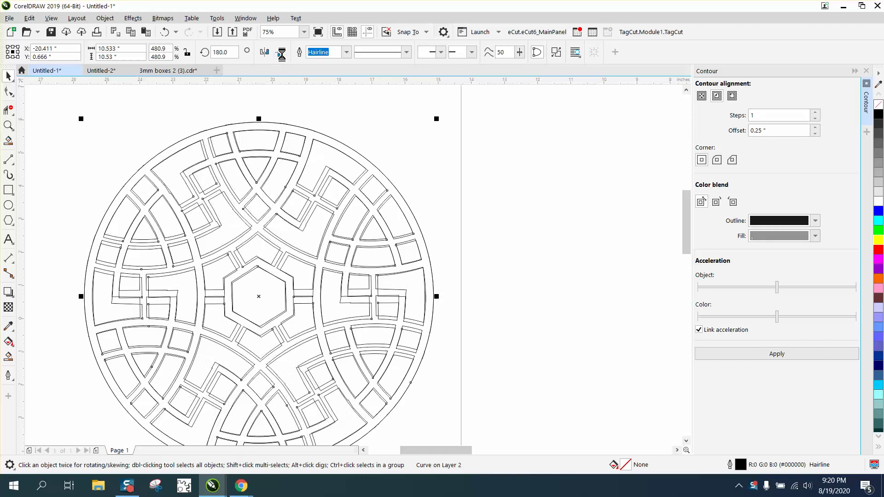
scroll(178, 191, "down", 2)
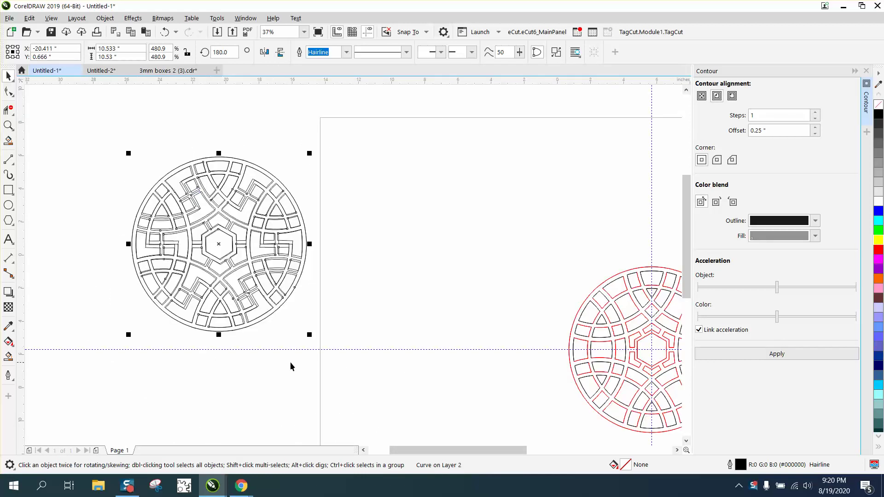
left_click_drag(98, 161, 352, 353)
scroll(165, 251, "down", 2)
left_click_drag(179, 221, 121, 128)
Step: Zoom in on the red medallion group and mirror it vertically and horizontally
left_click(8, 125)
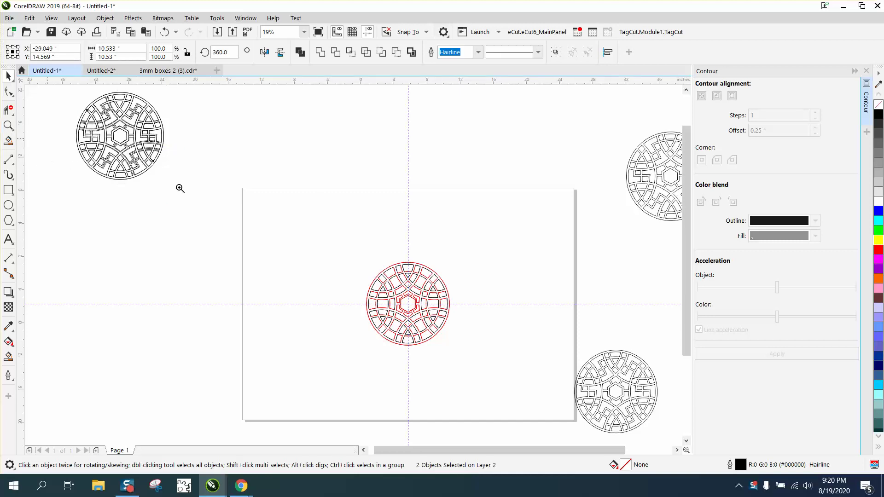
left_click_drag(351, 254, 494, 358)
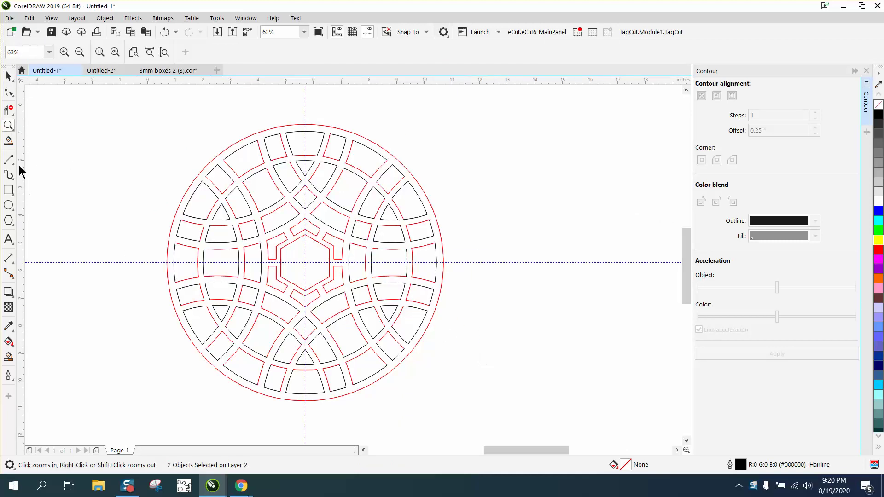
left_click(9, 75)
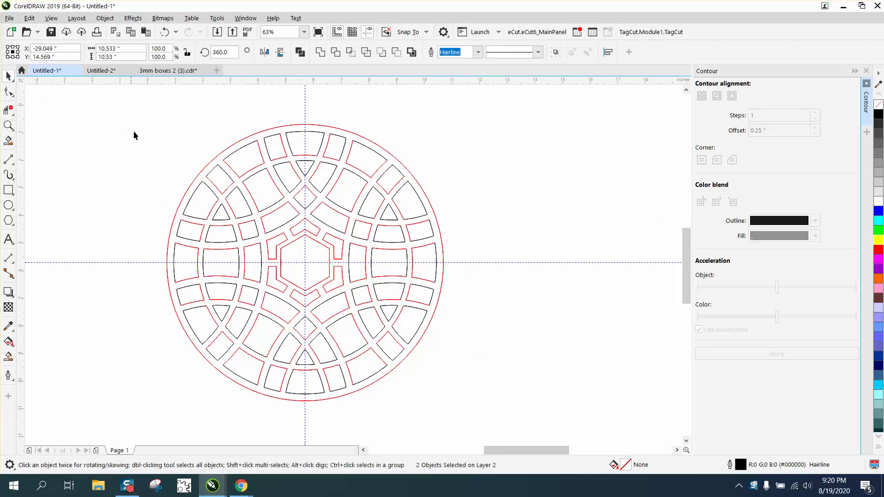
left_click(245, 179)
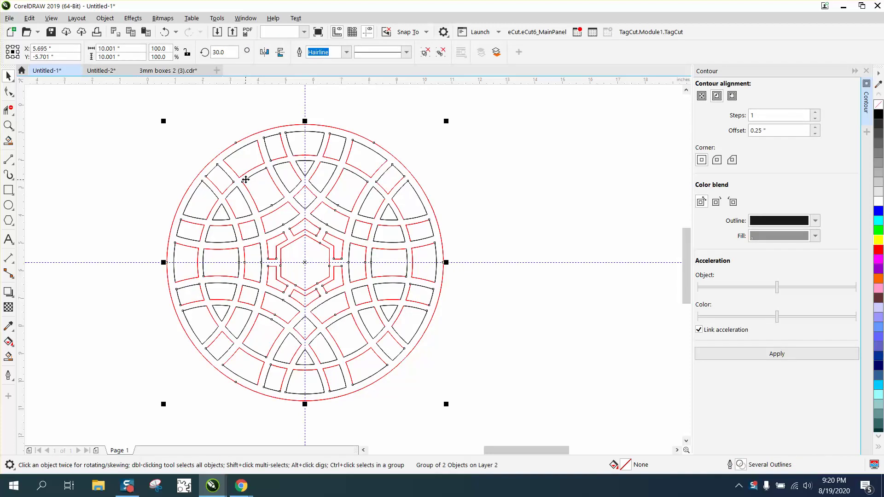
left_click(281, 52)
left_click(264, 52)
Step: Shift the vertical guideline right and move the red medallion to the page's top-left corner
left_click_drag(305, 260, 418, 259)
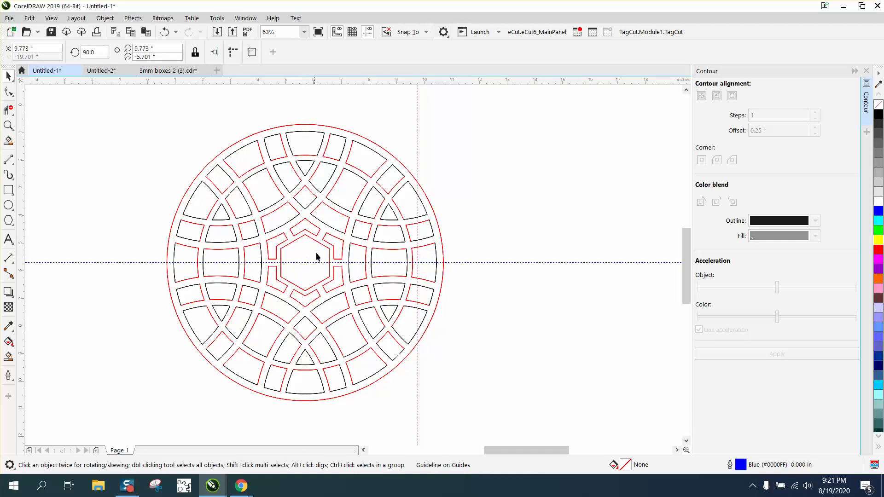
left_click_drag(324, 248, 515, 242)
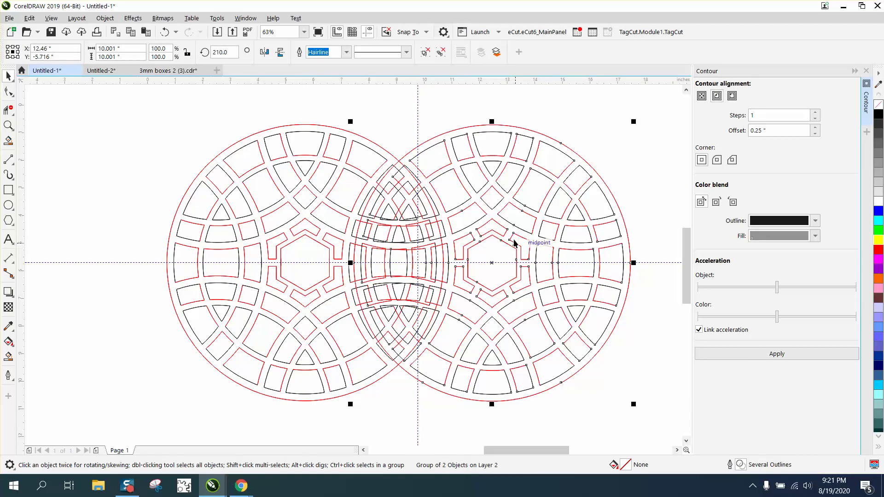
key("Escape")
left_click(375, 235)
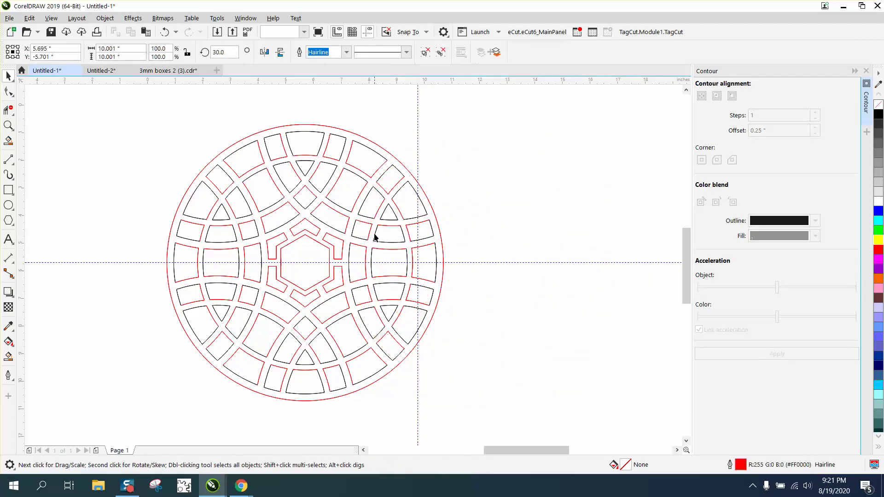
left_click_drag(376, 234, 517, 233)
left_click_drag(417, 233, 84, 169)
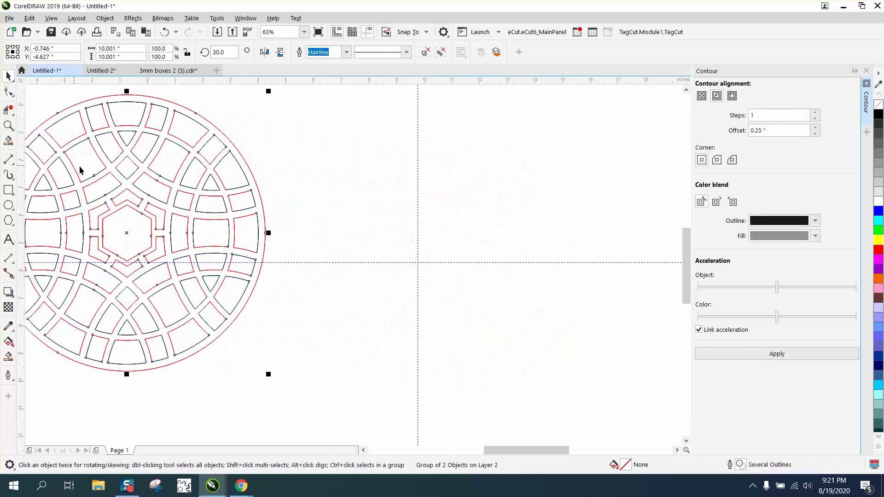
scroll(179, 222, "down", 2)
left_click_drag(173, 220, 102, 148)
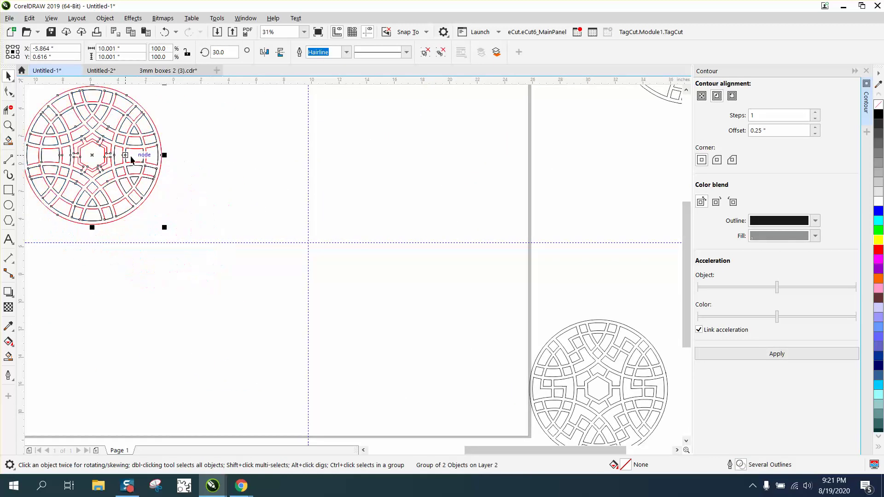
Step: Move the vertical guideline to X 5.695 inches
left_click(9, 205)
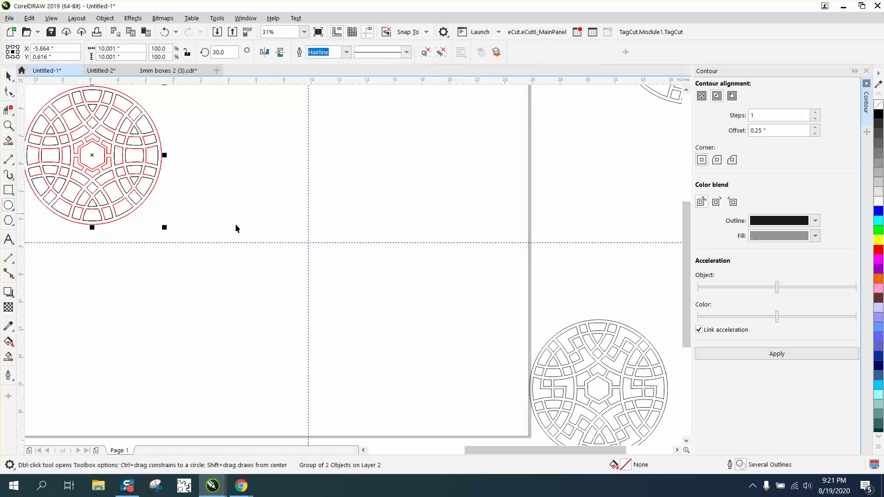
key("space")
left_click(301, 242)
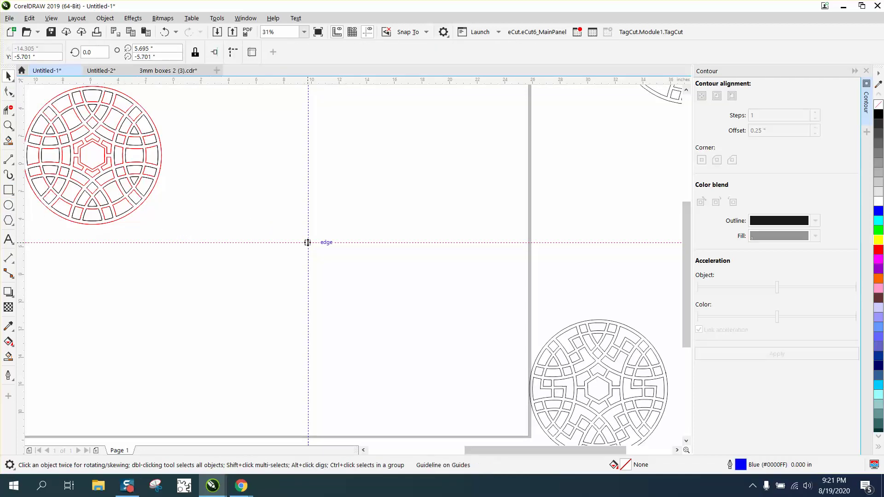
left_click(308, 228)
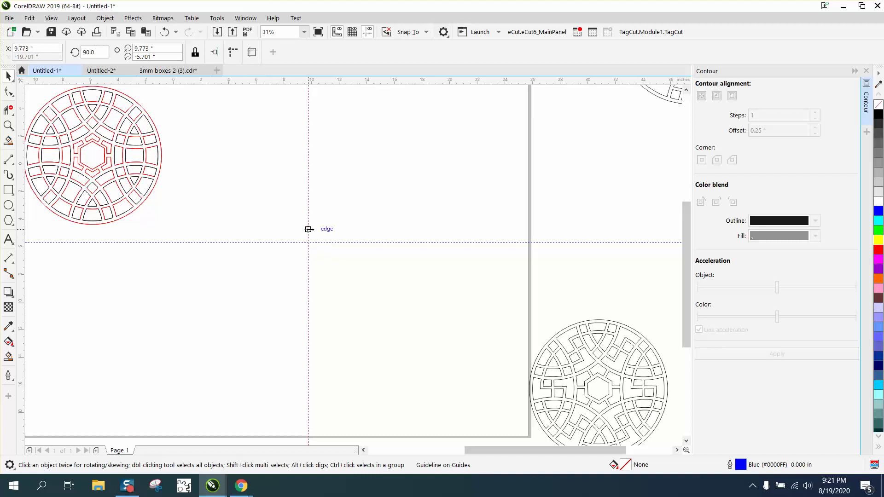
key("ctrl+z")
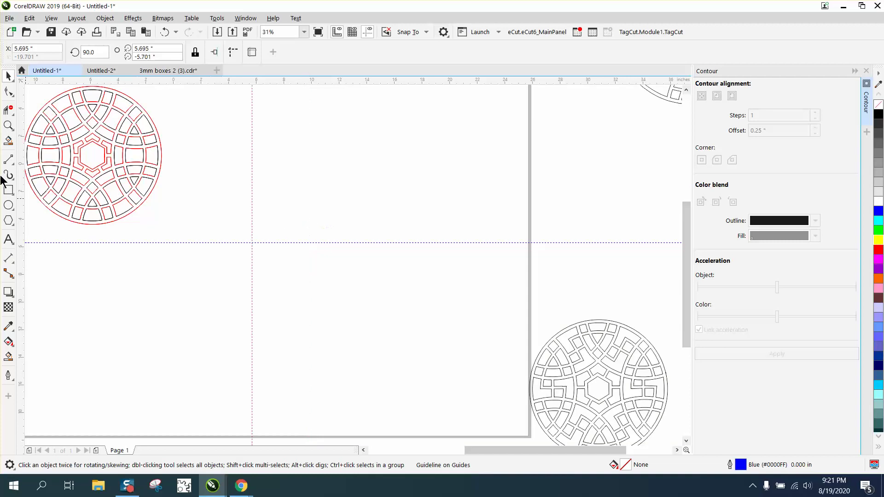
Step: Draw a circle, size it to 10 inches, and centre it on the guideline crossing
left_click(9, 205)
left_click_drag(324, 188, 168, 325)
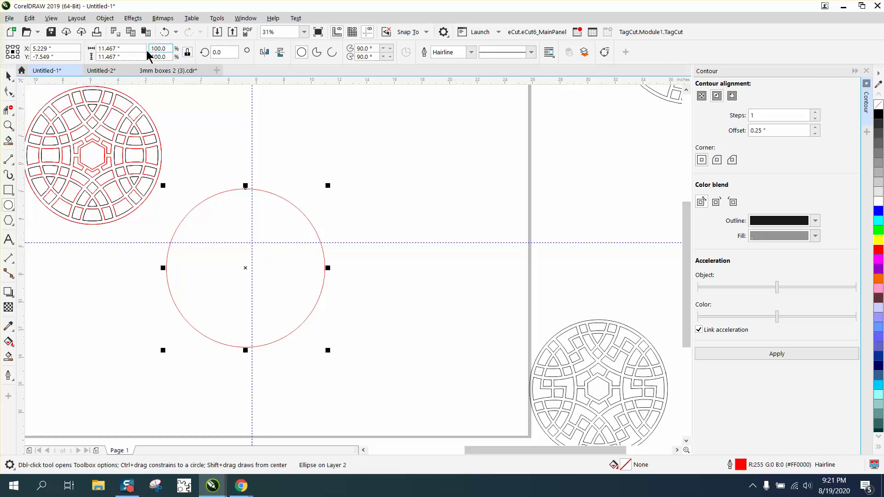
double_click(115, 48)
type("10")
key("Return")
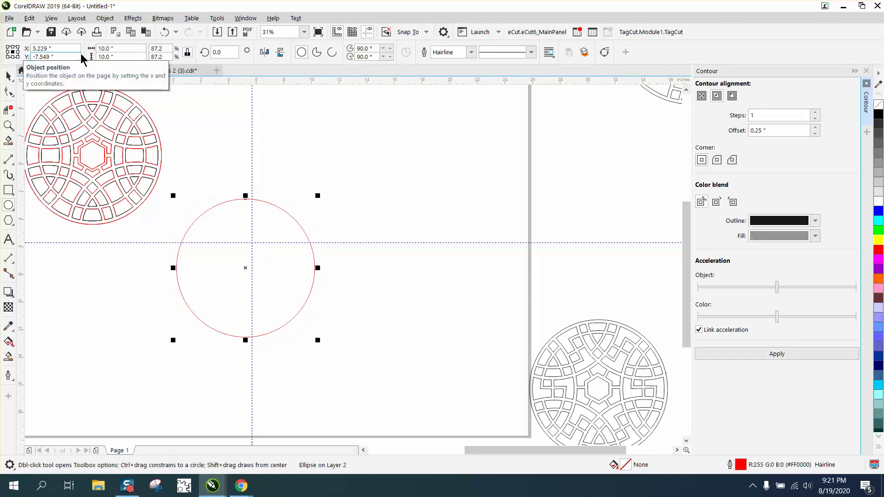
key("p")
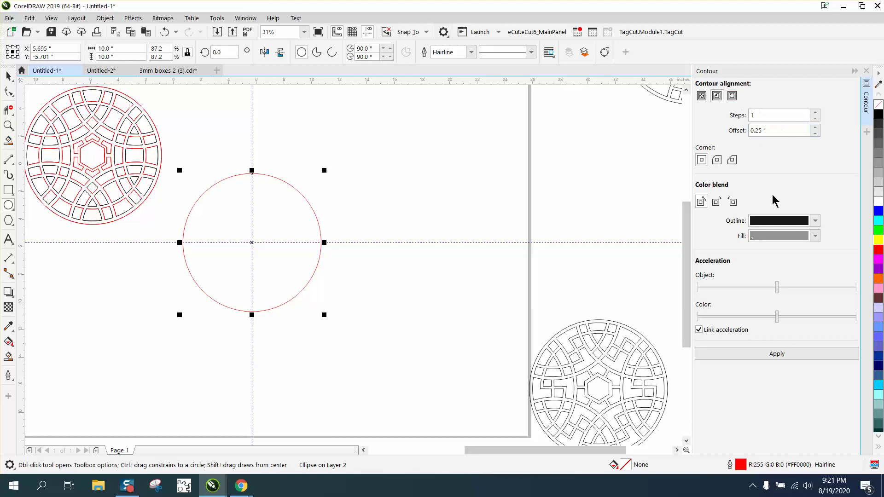
Step: Add a 0.25-inch inner contour to the circle and break the contour apart
left_click(785, 354)
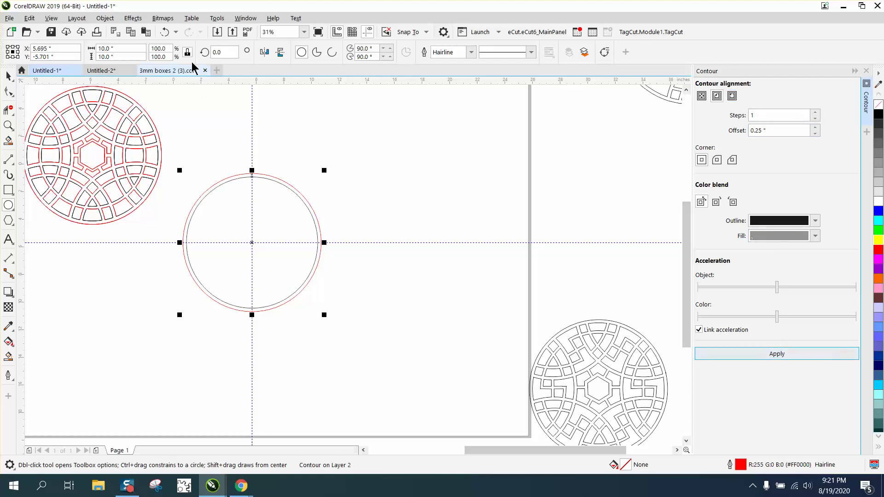
left_click(105, 19)
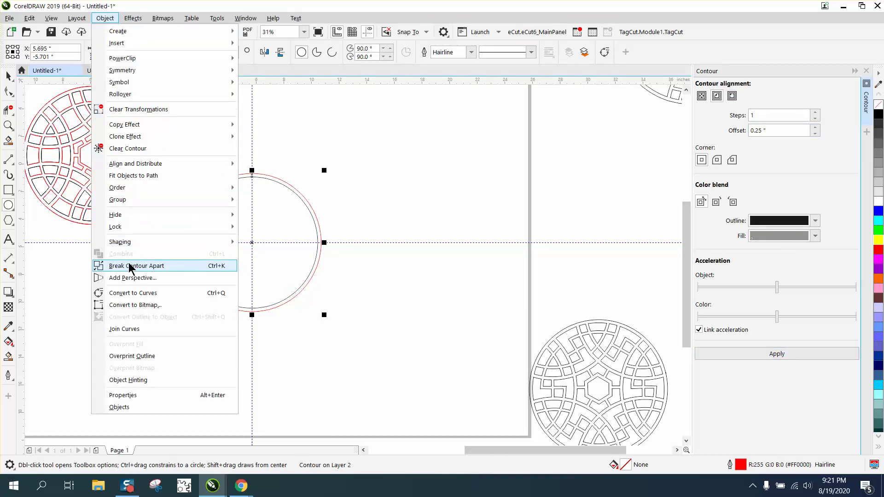
left_click(104, 266)
Step: Marquee-select both circles and group them with Ctrl+G
key("space")
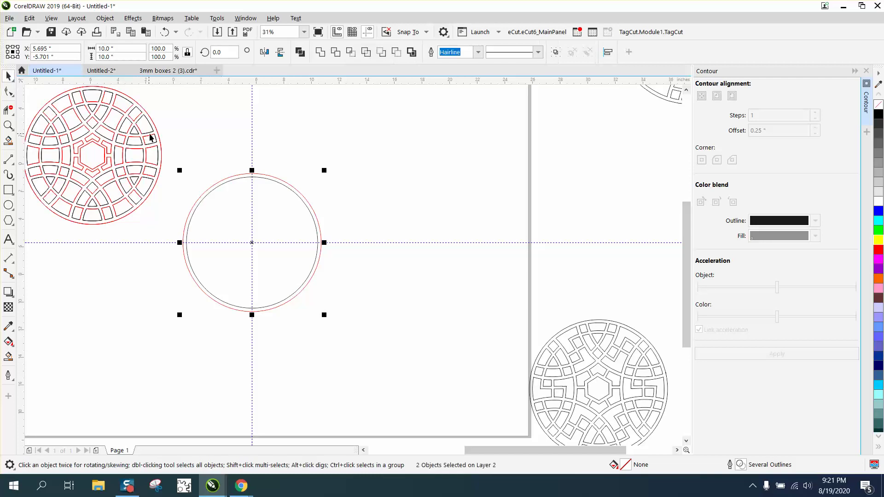
left_click_drag(170, 145, 209, 292)
left_click_drag(351, 325, 352, 325)
key("ctrl+g")
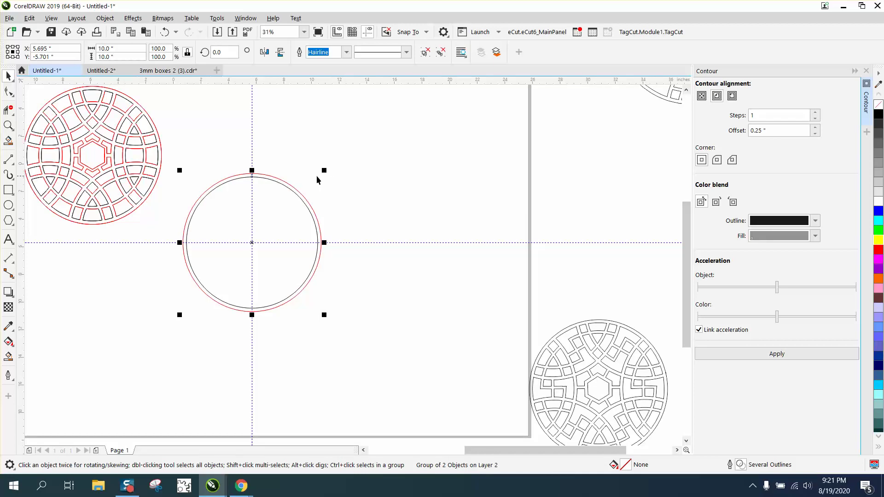
Step: Scale a 75% copy of the ring pair inside it, then duplicate both ring pairs to the right
left_click_drag(325, 170, 307, 187)
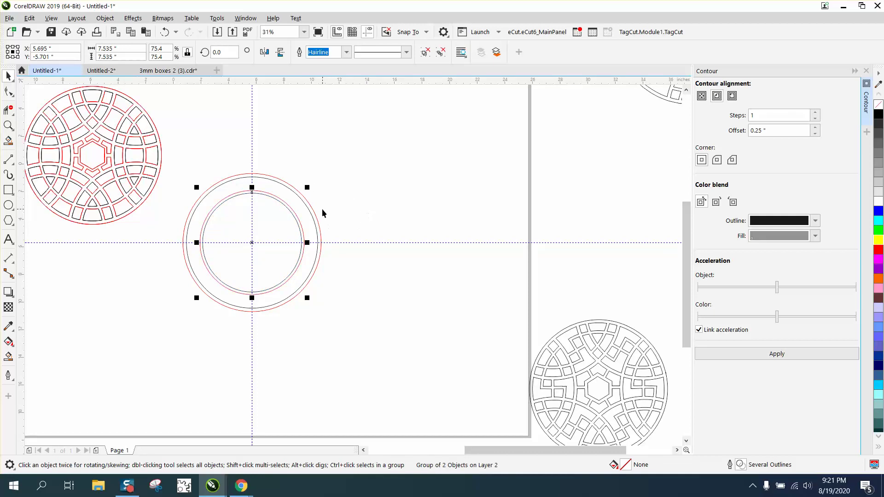
left_click_drag(175, 130, 362, 340)
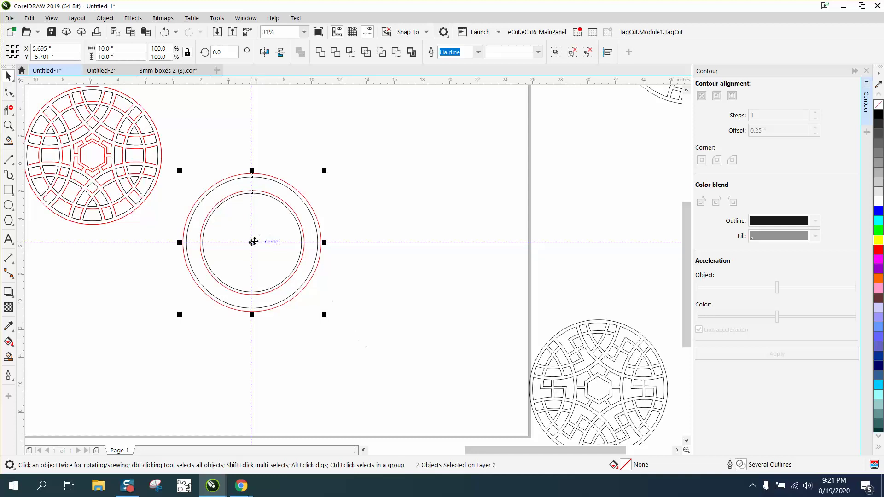
left_click_drag(252, 242, 427, 219)
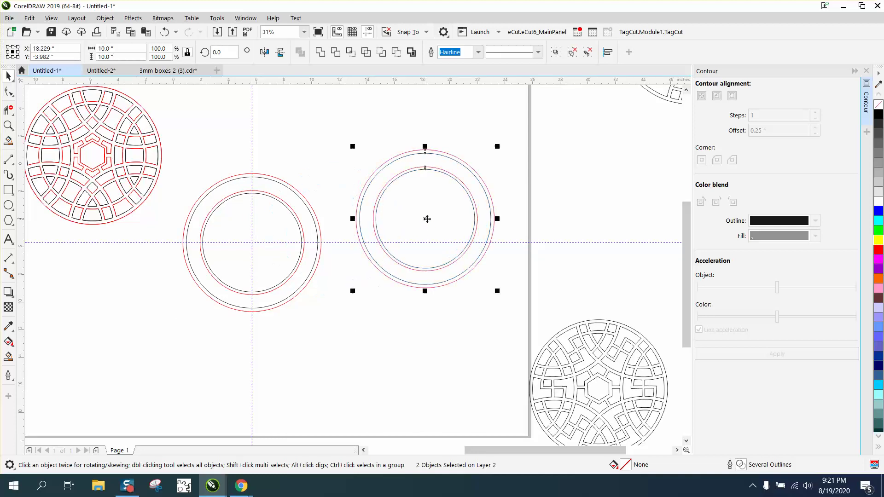
left_click(462, 136)
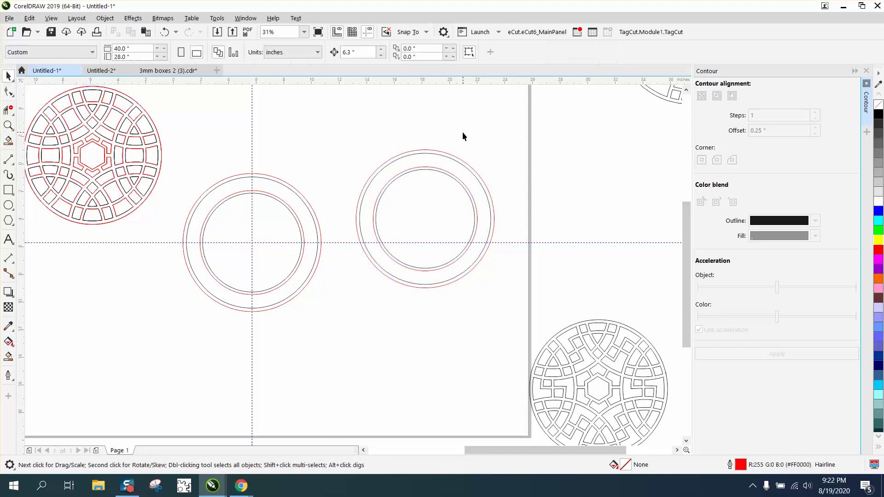
left_click(280, 201)
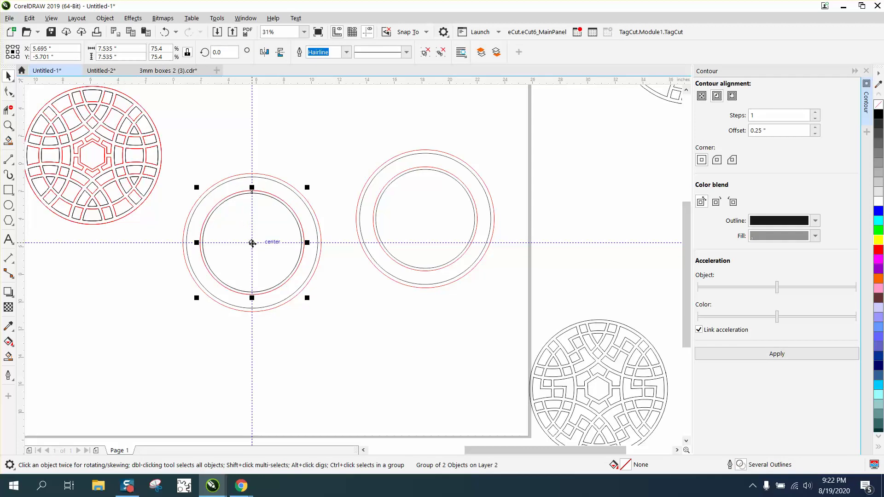
Step: Raise the smaller ring pair along the centre line and move the old medallion left
left_click_drag(253, 243, 253, 192)
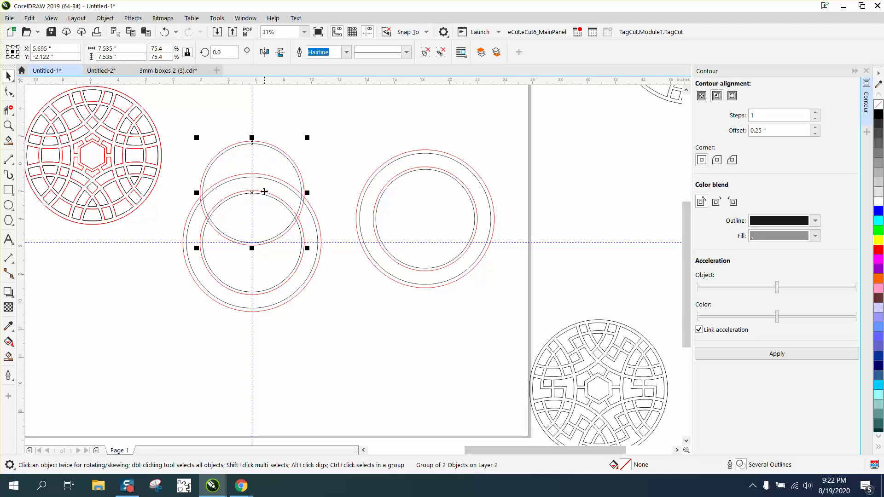
left_click_drag(254, 191, 252, 174)
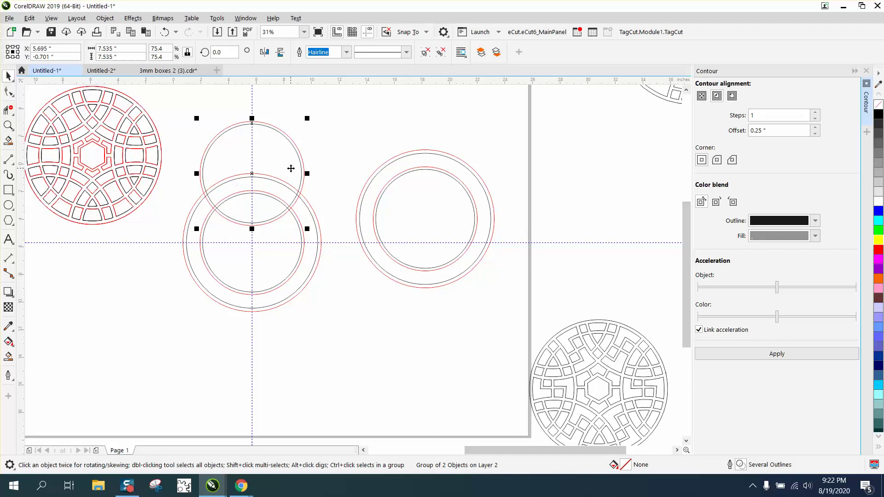
left_click(132, 148)
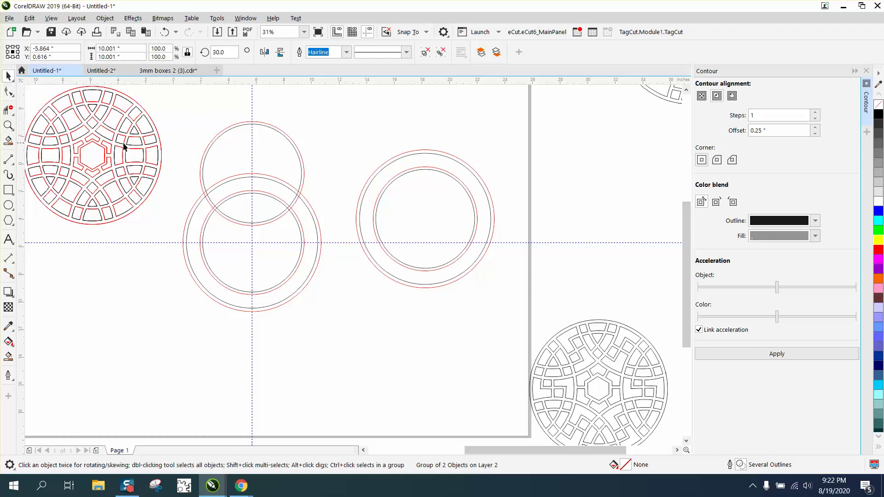
mouse_move(128, 151)
left_mouse_down()
mouse_move(74, 154)
mouse_move(99, 162)
left_mouse_up()
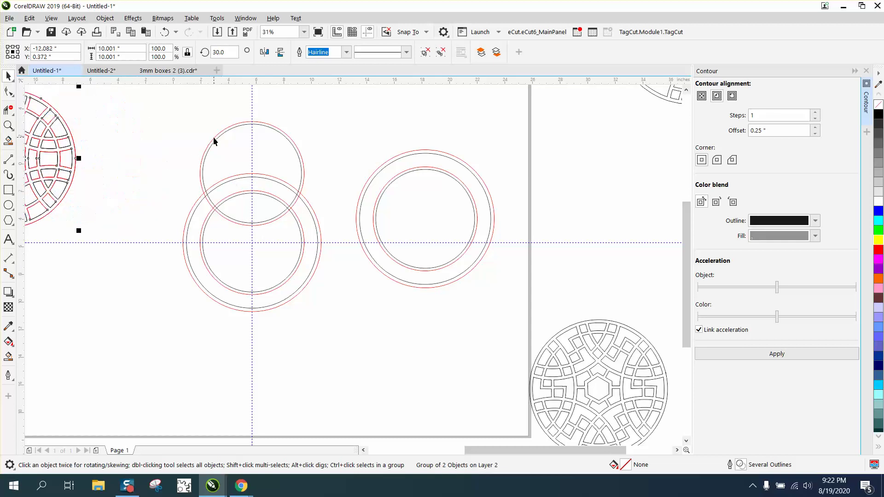
Step: Create a copy of the raised ring pair rotated 60° around the centre
left_click(216, 136)
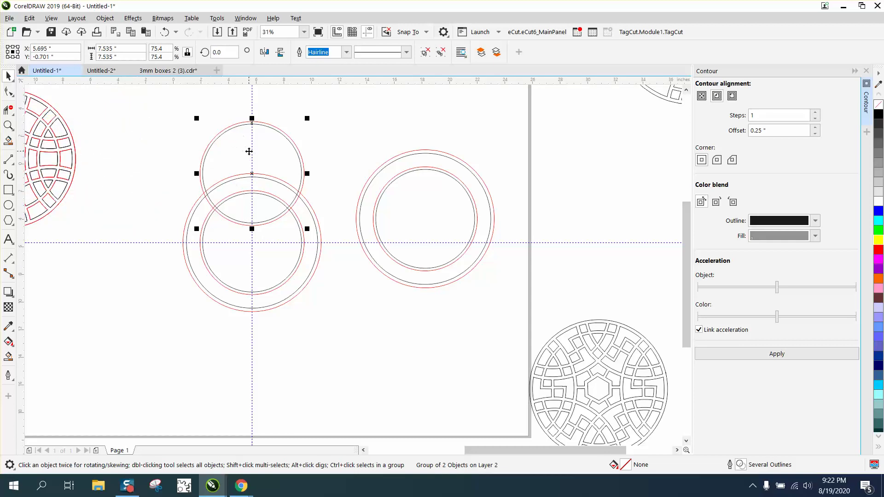
left_click(249, 175)
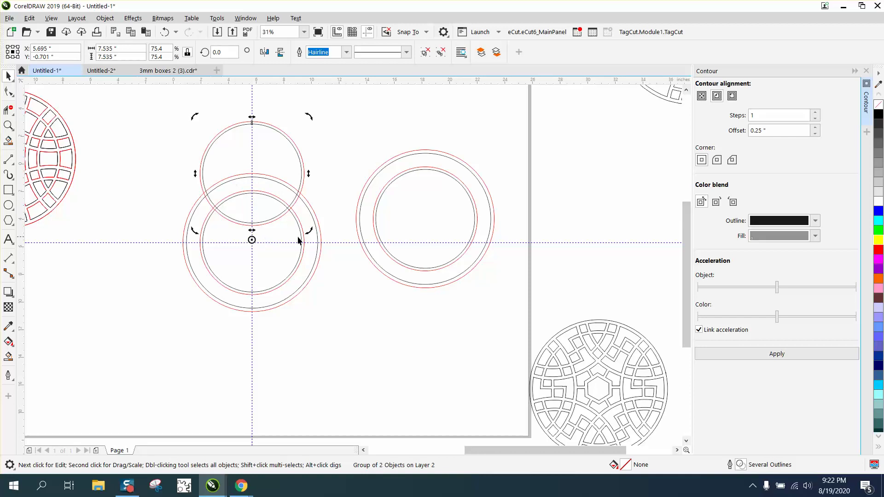
left_click(312, 151)
left_click(297, 149)
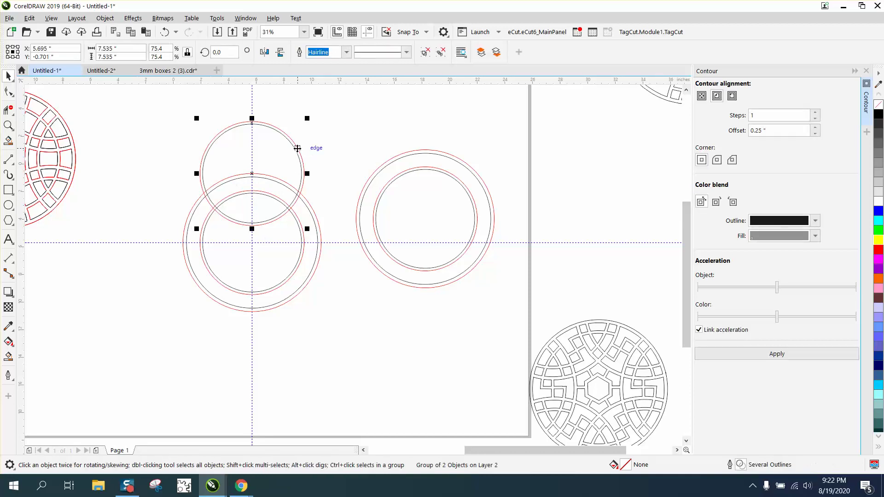
left_click(297, 149)
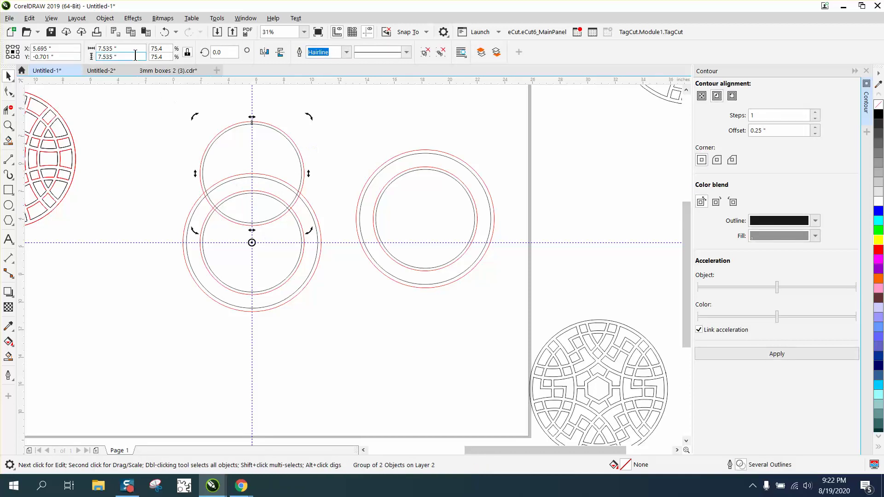
left_click(222, 52)
type("60")
key("Return")
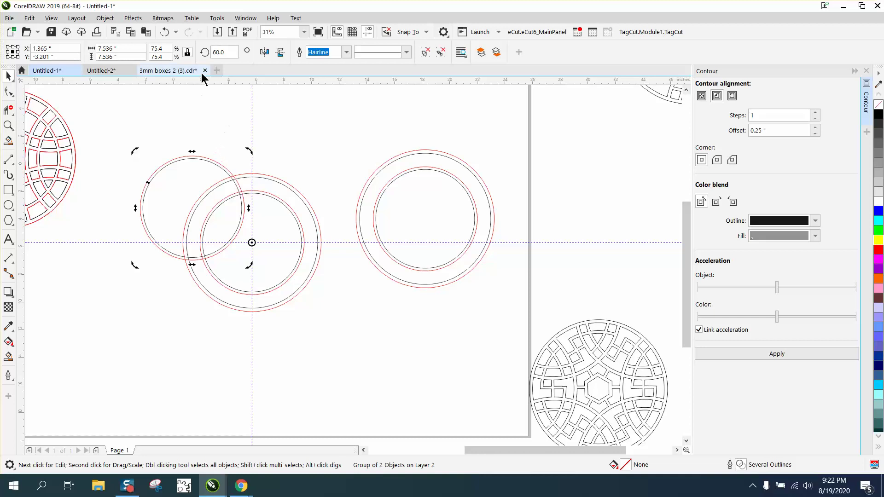
left_click(164, 32)
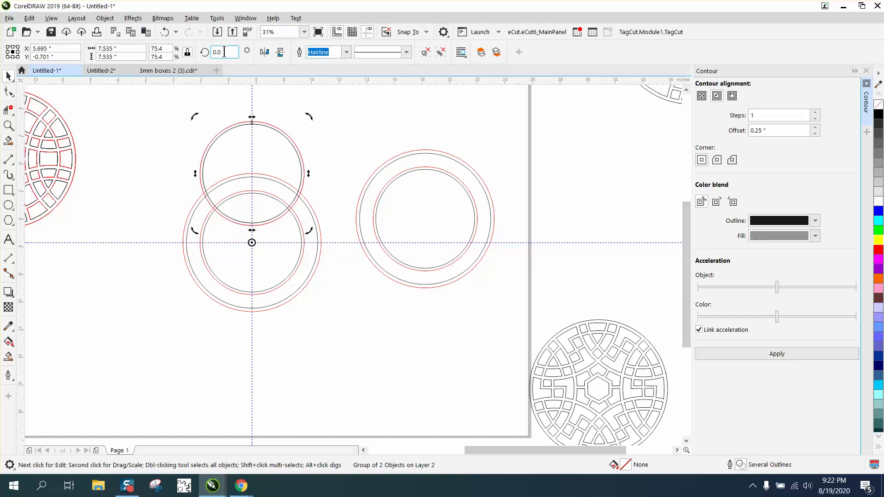
type("60")
key("Return")
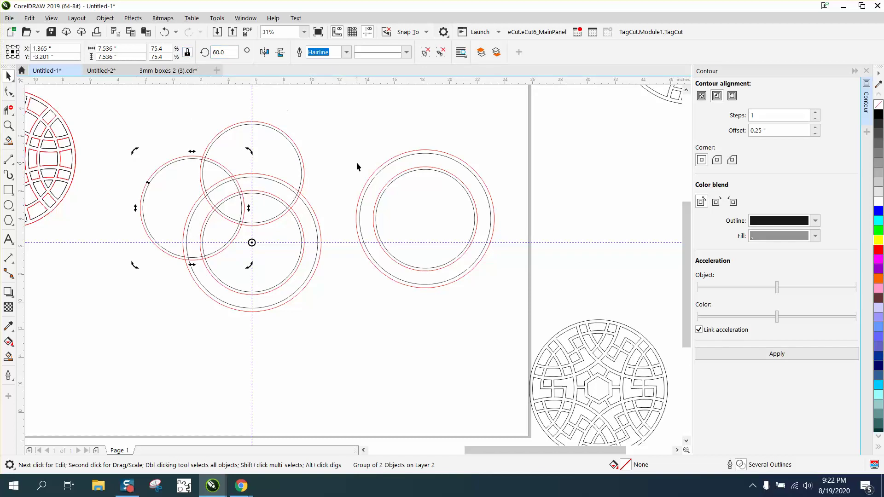
scroll(390, 170, "down", 2)
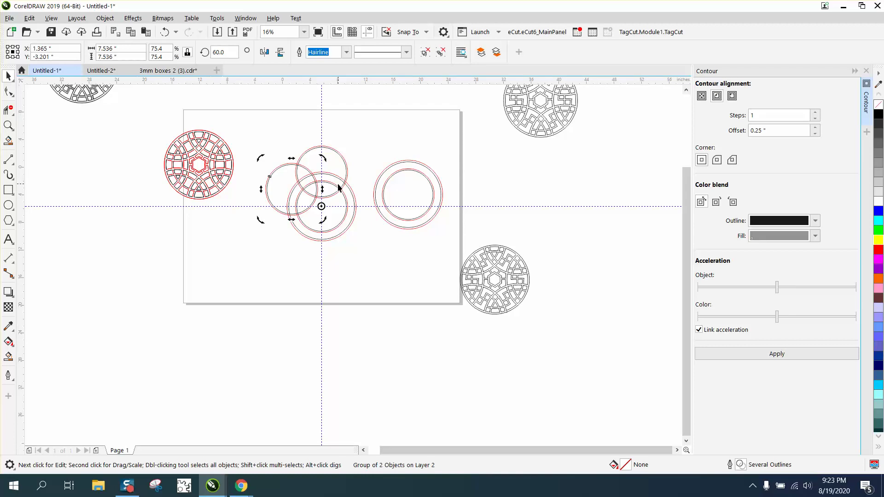
Step: Draw a hexagon centred on the page with P and rotate it 30°
left_click(8, 125)
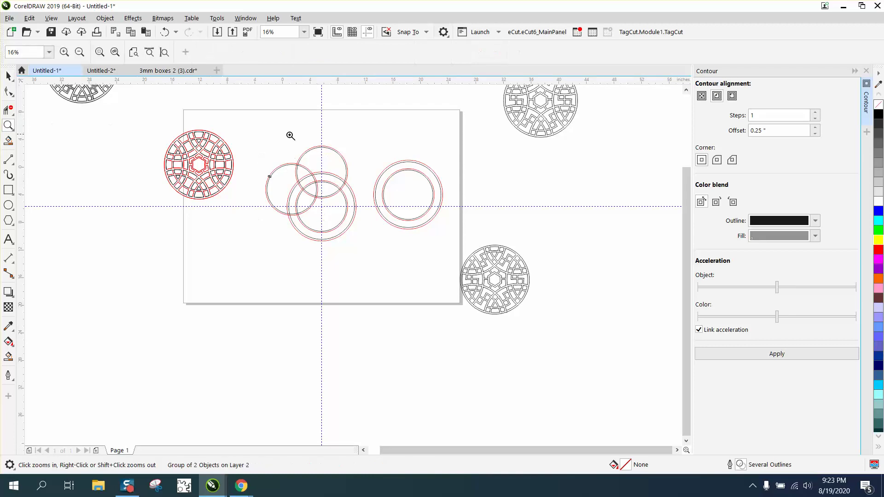
left_click_drag(256, 142, 470, 275)
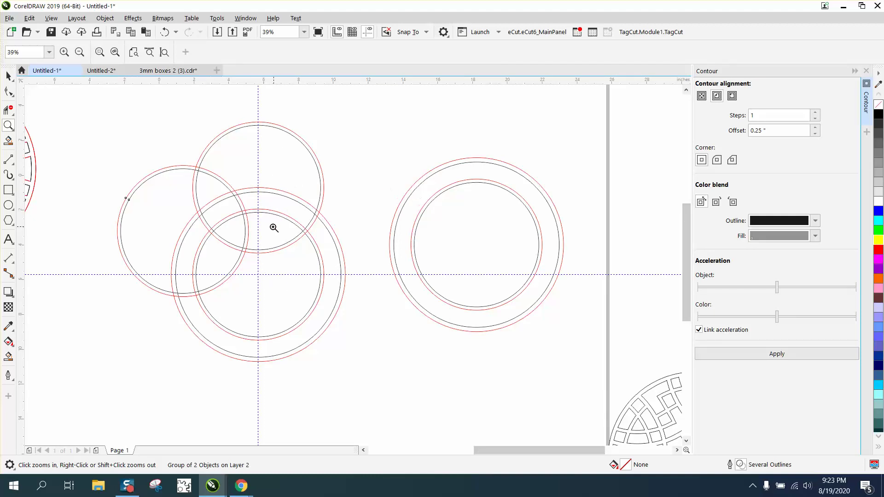
left_click(9, 220)
left_click_drag(107, 152, 78, 187)
key("p")
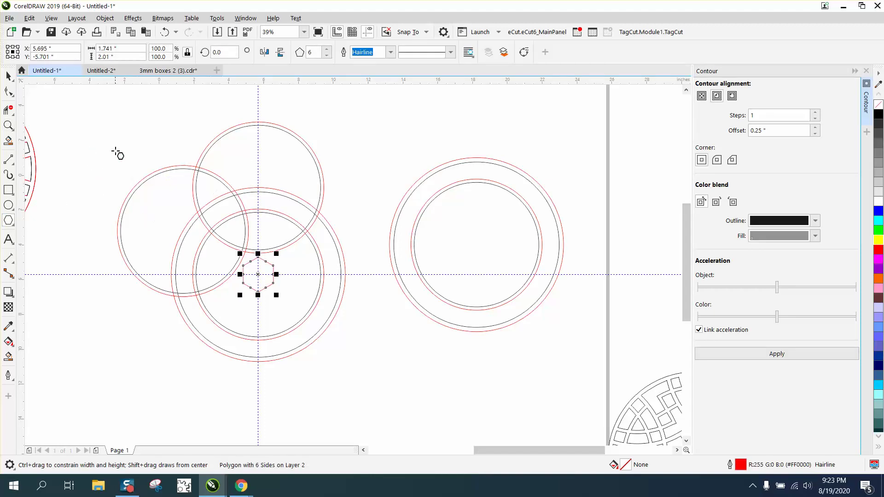
left_click(225, 52)
type("30")
key("Return")
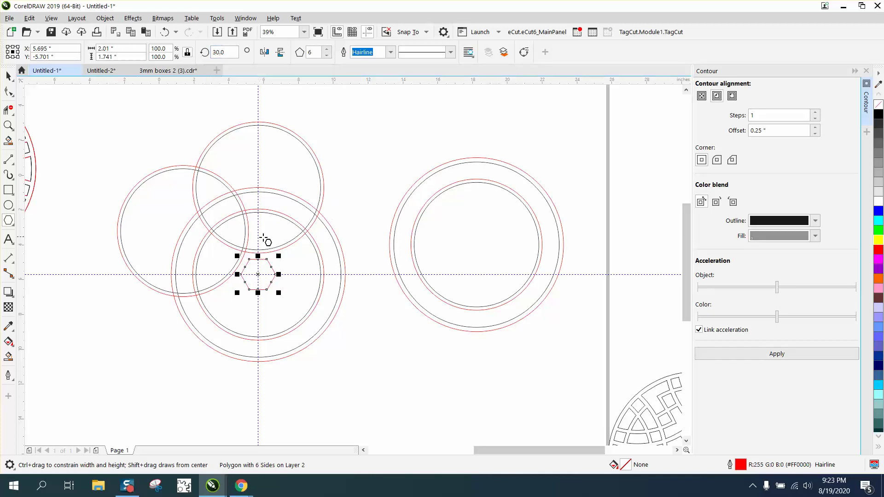
left_click(8, 125)
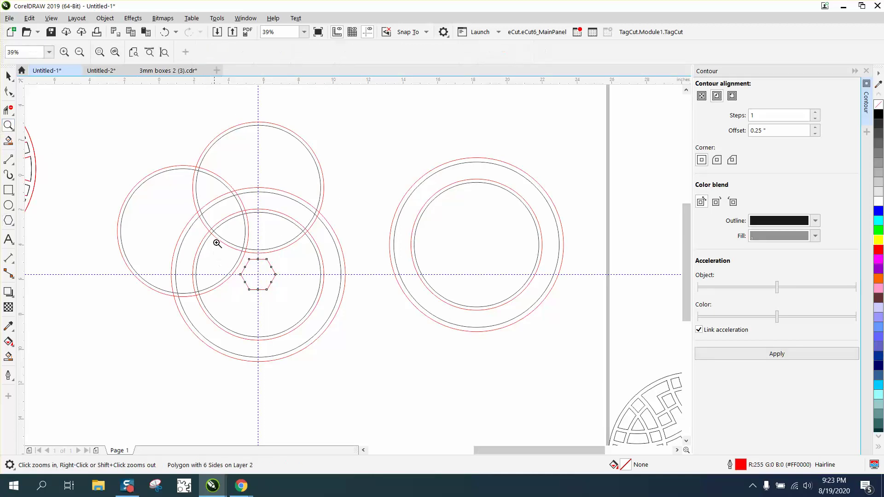
left_click_drag(216, 241, 302, 293)
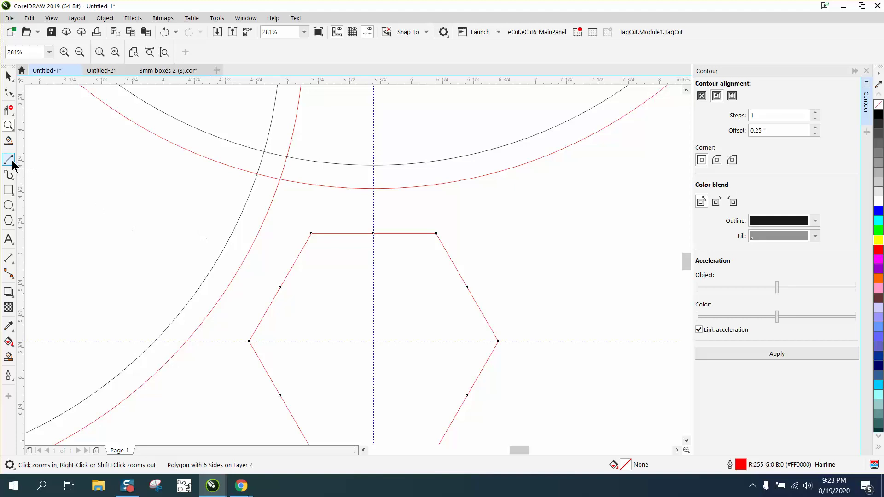
Step: Draw a 0.25-inch-wide upright rectangle, centre it, and snap it onto the hexagon's top edge
left_click(8, 189)
left_click_drag(87, 175, 100, 244)
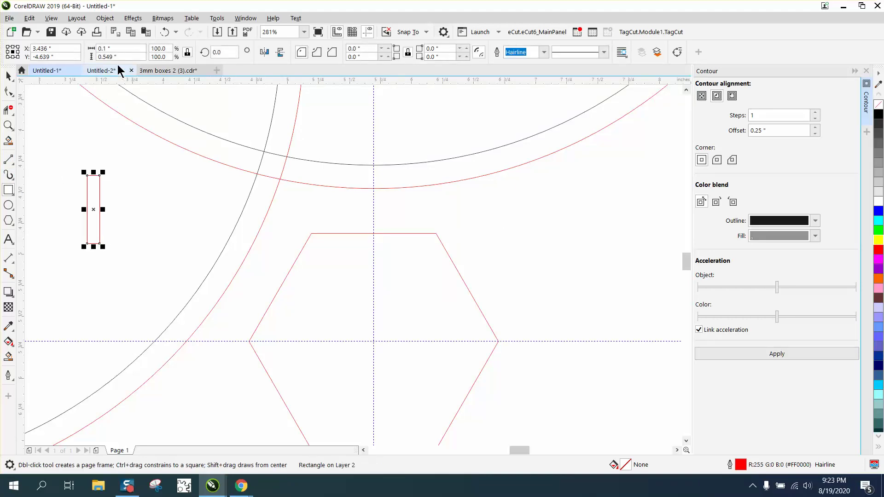
double_click(119, 49)
type("0.25")
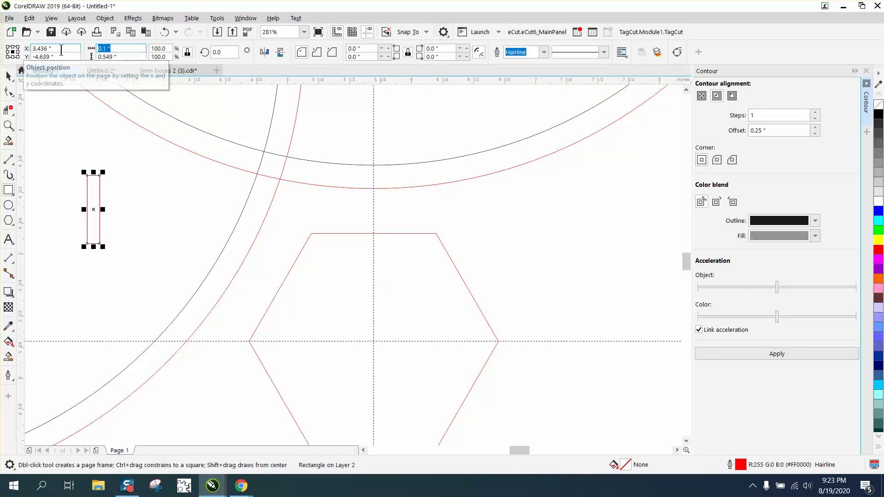
key("Return")
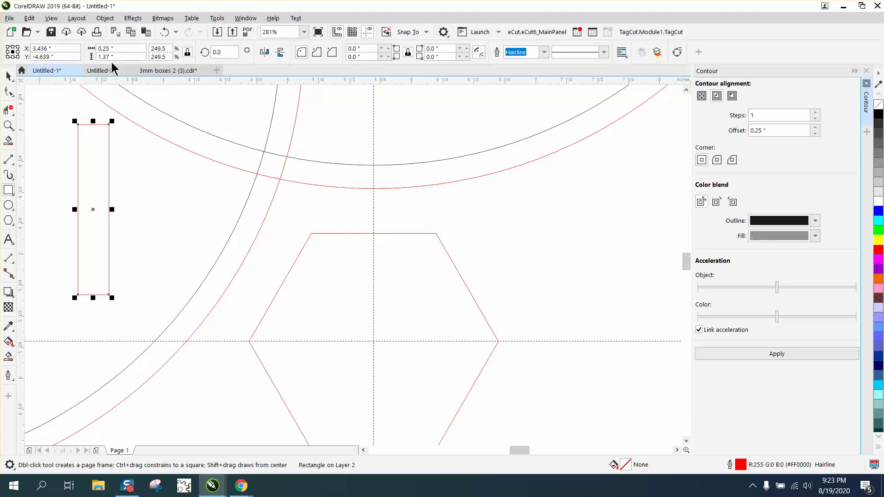
left_click(107, 56)
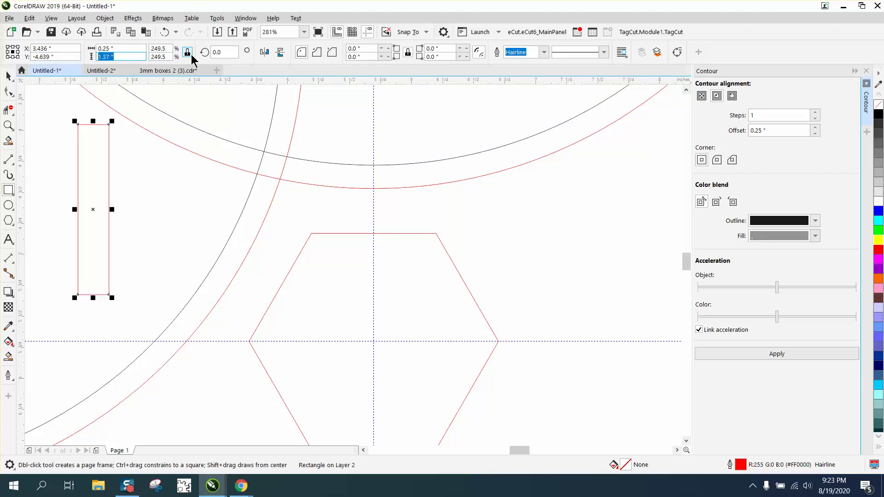
left_click(8, 76)
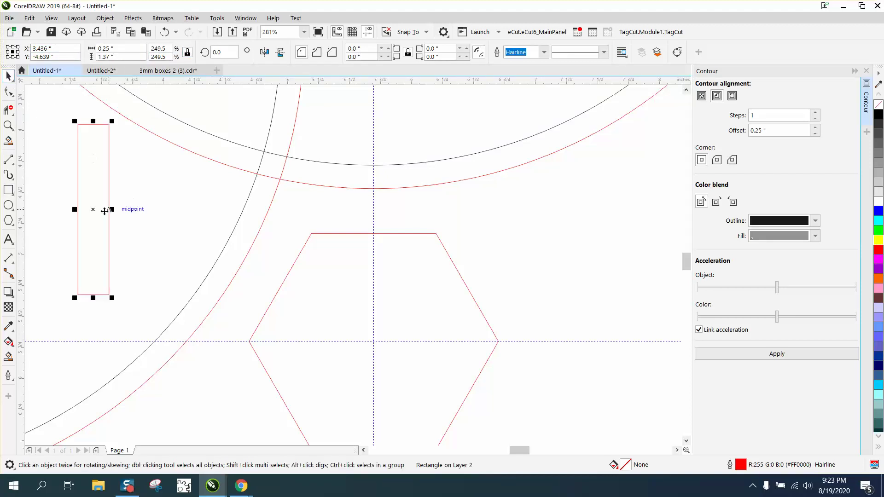
left_click_drag(93, 209, 258, 217)
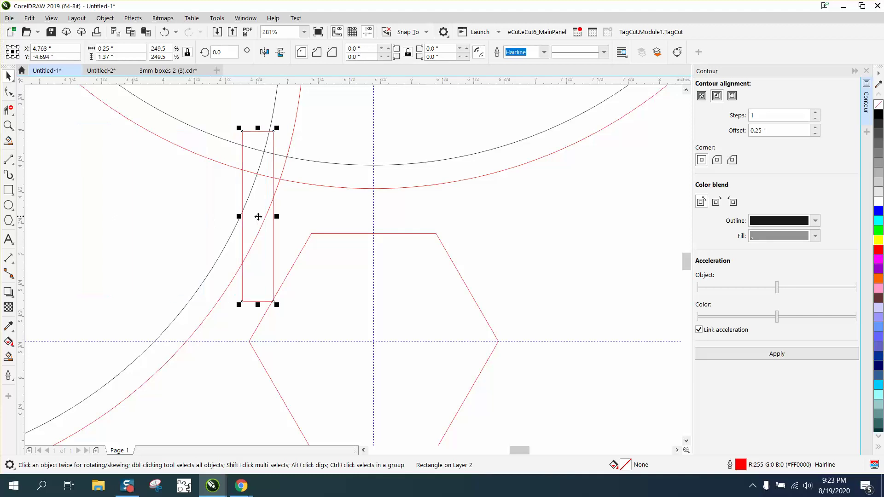
key("p")
left_click_drag(374, 341, 375, 214)
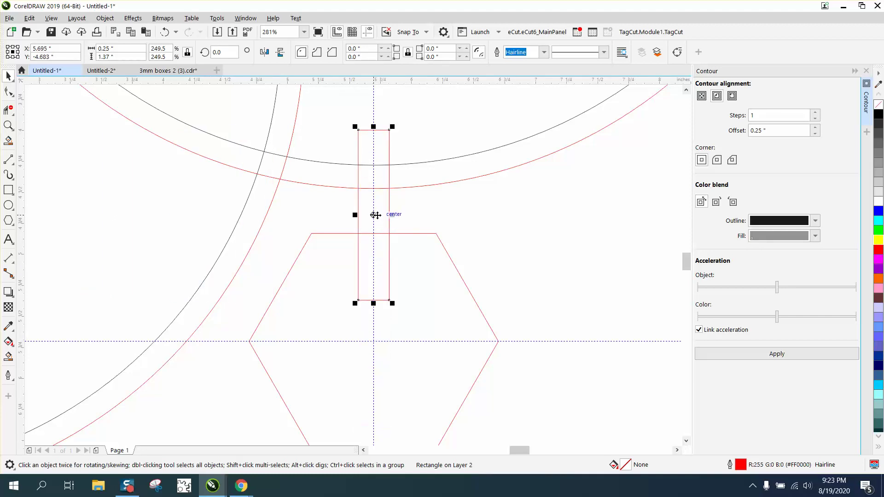
Step: Give the hexagon a 0.25-inch inside contour and break the contour apart
left_click(440, 244)
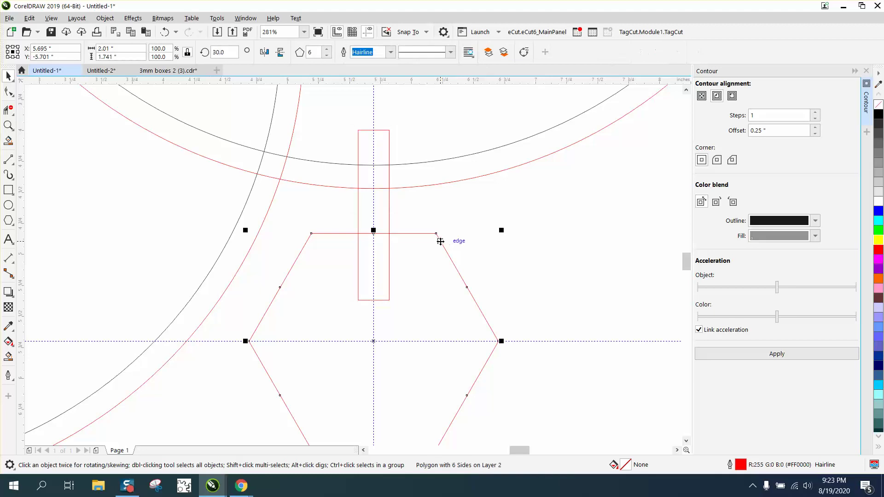
left_click(785, 355)
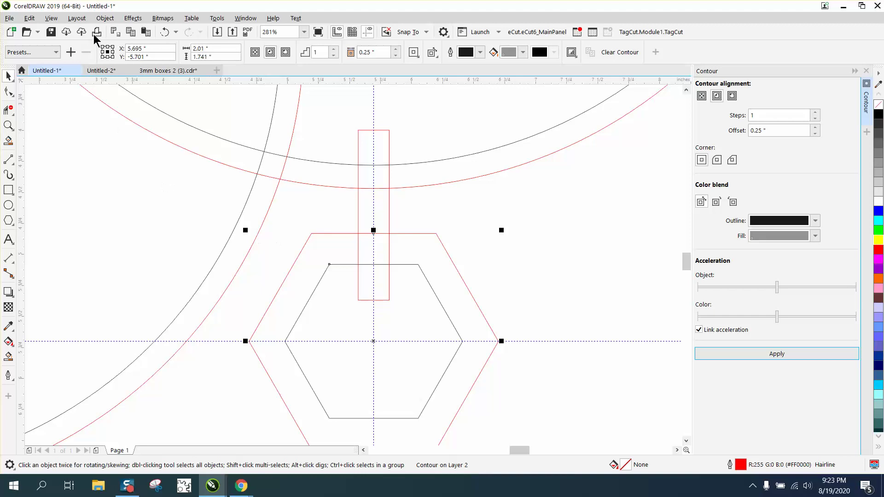
left_click(105, 18)
left_click(138, 266)
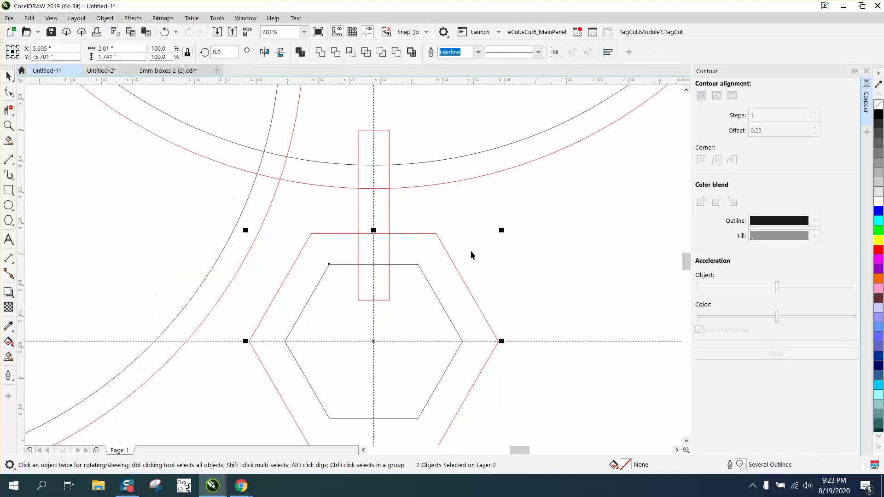
scroll(363, 244, "down", 3)
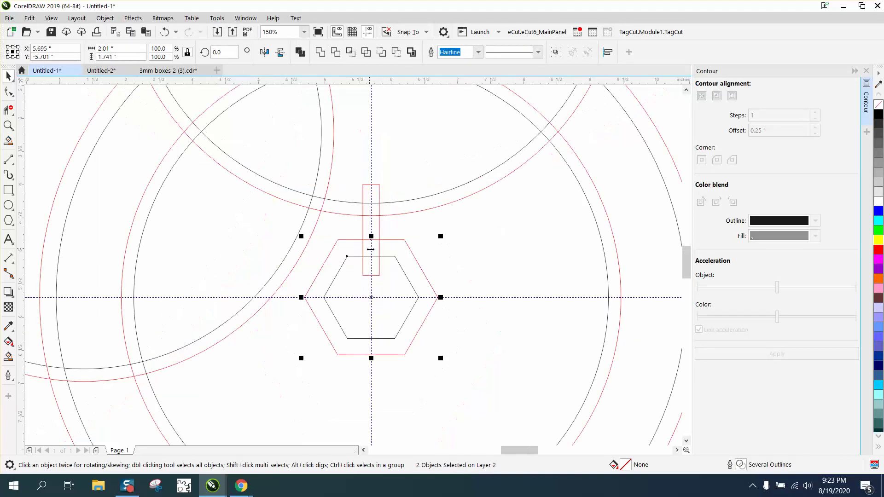
Step: Rotate a copy of the narrow rectangle 60° around the hexagon's centre
left_click(379, 221)
left_click(375, 220)
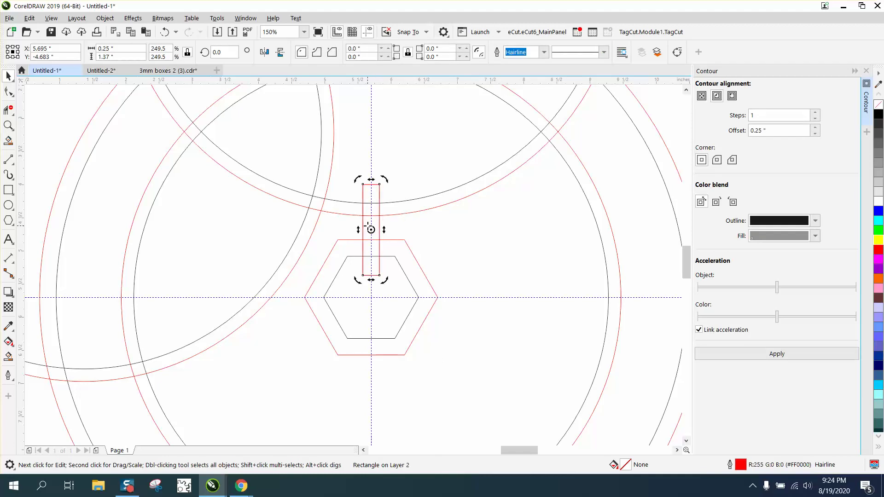
left_click_drag(371, 229, 371, 296)
left_click(395, 231)
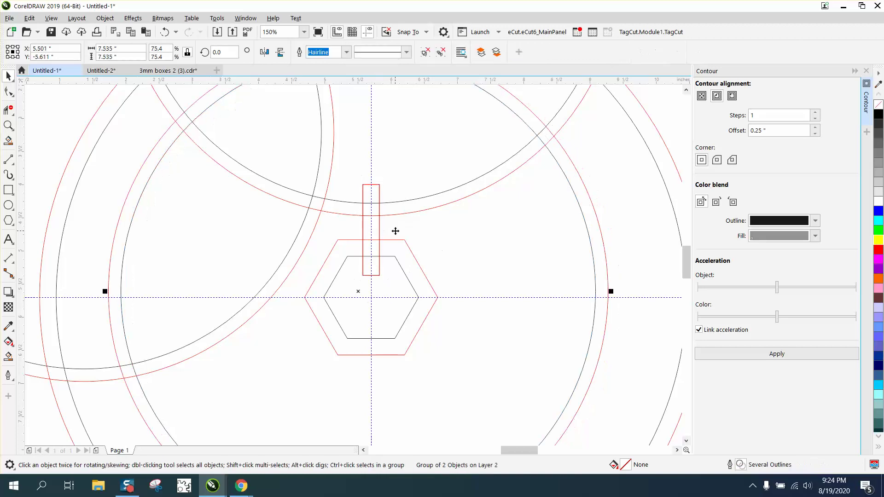
left_click(162, 29)
left_click(377, 186)
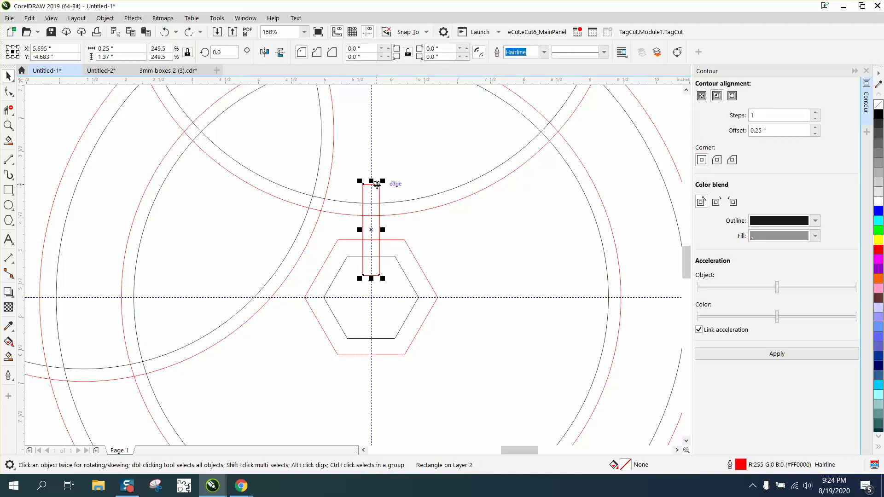
left_click(376, 185)
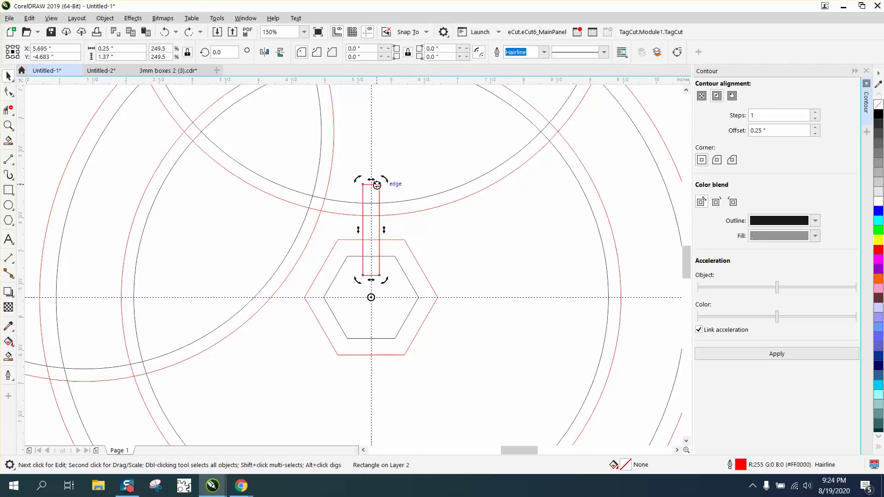
left_click(220, 52)
type("60")
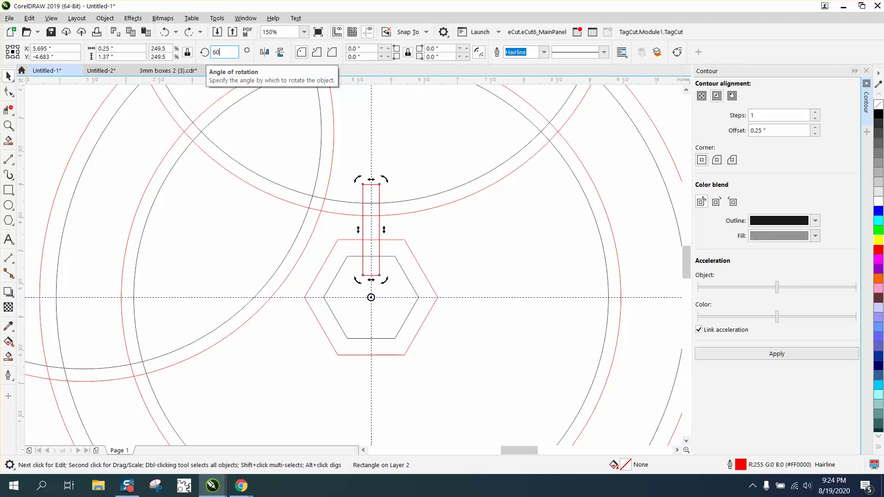
key("Return")
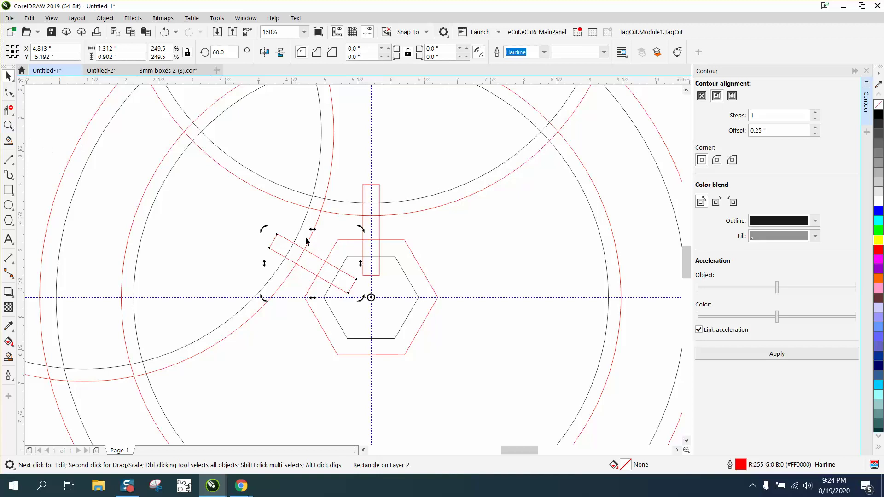
Step: Move the horizontal guide down and the vertical guide right, away from the design
left_click(8, 110)
left_click_drag(457, 297, 465, 387)
left_click_drag(370, 224, 511, 233)
Step: Trim the vertical strip's ends, sides and crossing arc and hexagon edges with Virtual Segment Delete
left_click(7, 111)
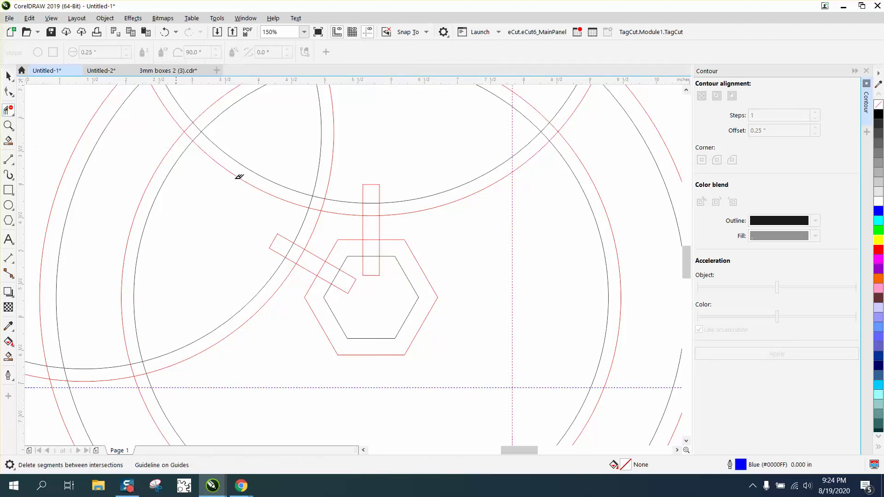
left_click(371, 184)
mouse_move(361, 205)
left_mouse_down()
mouse_move(384, 203)
mouse_move(371, 249)
mouse_move(379, 257)
left_mouse_up()
left_click(372, 216)
left_click(164, 32)
left_click(380, 262)
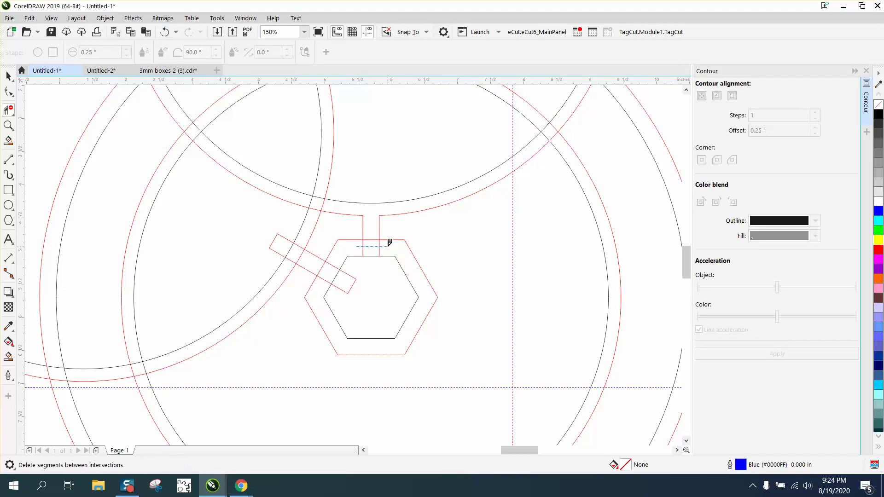
left_click_drag(387, 241, 357, 257)
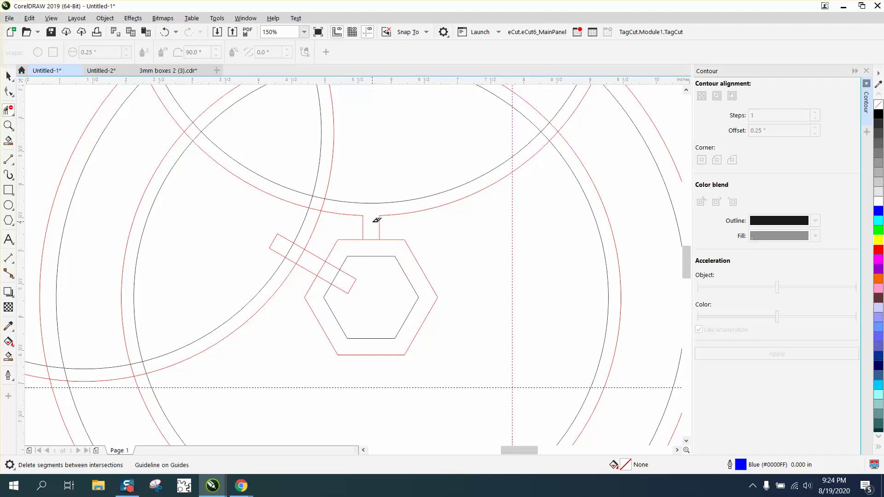
left_click(371, 239)
Step: Trim the diagonal strip's overlapping segments and open the black circle where it crosses
left_click(338, 281)
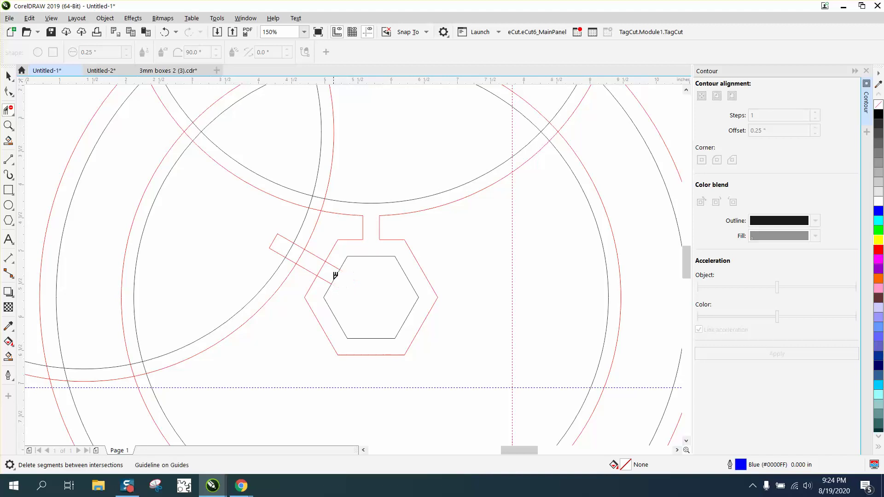
left_click(306, 252)
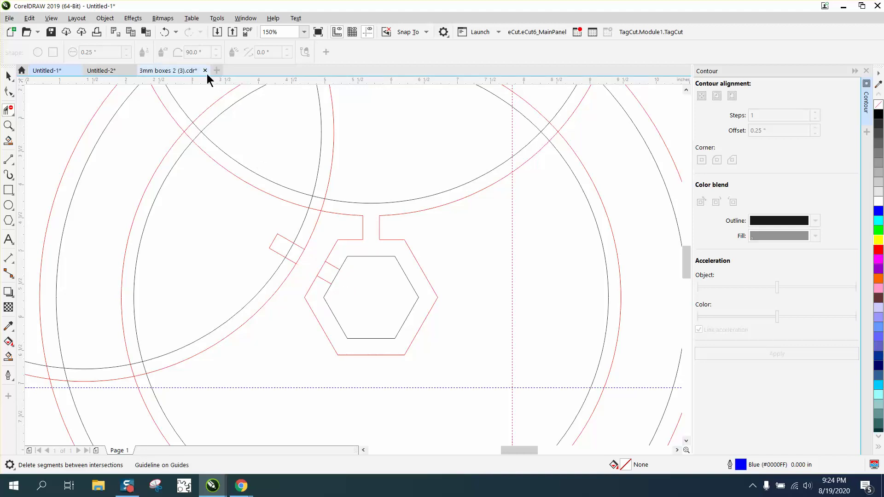
left_click(163, 32)
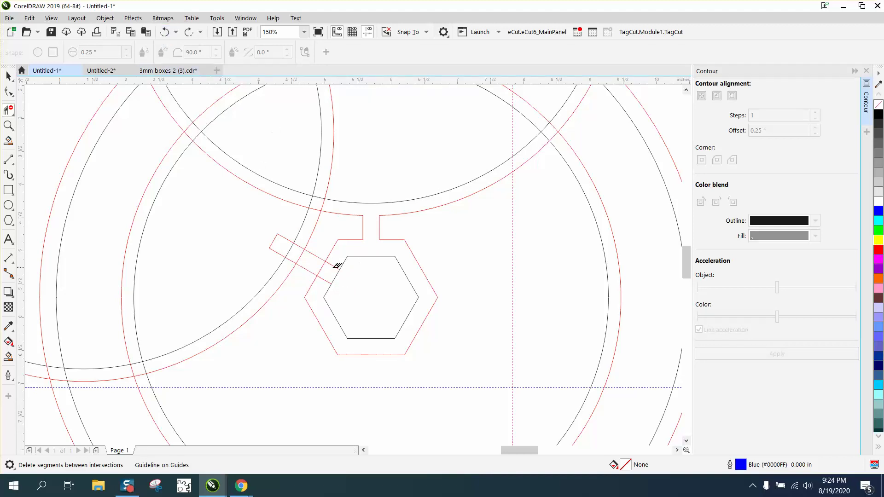
left_click(302, 250)
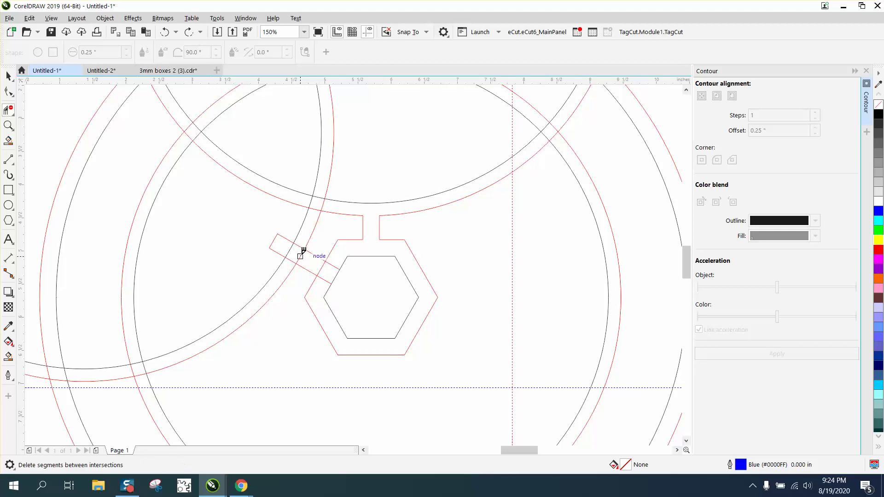
left_click(329, 268)
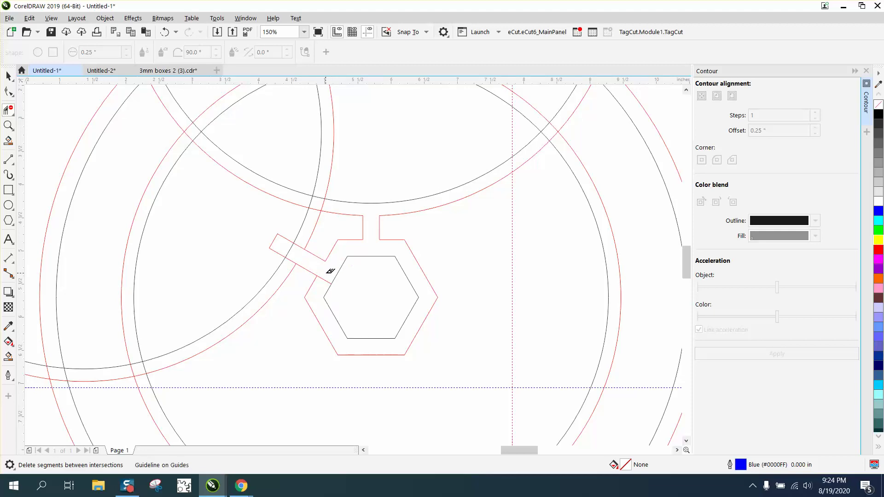
left_click(300, 246)
left_click(286, 236)
left_click(312, 198)
Step: Delete the crossing arc pieces at the left, upper and lower ring intersections, redoing one wrong deletion
scroll(397, 231, "down", 2)
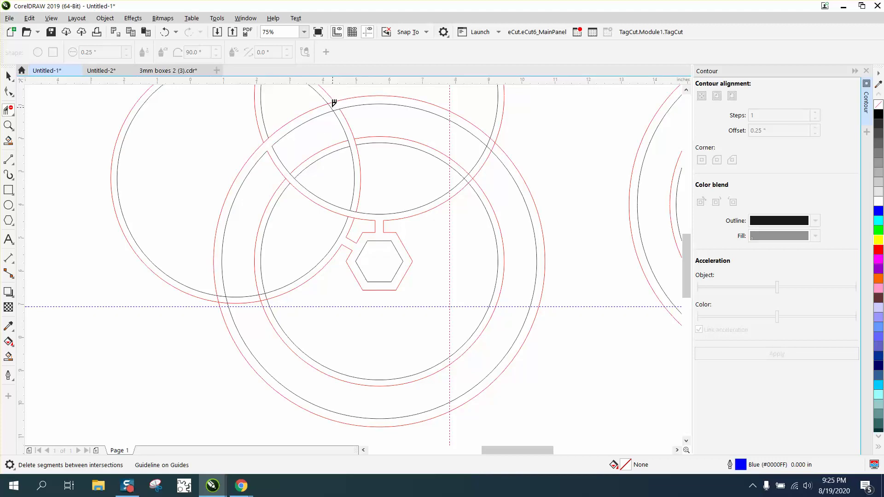
left_click(357, 140)
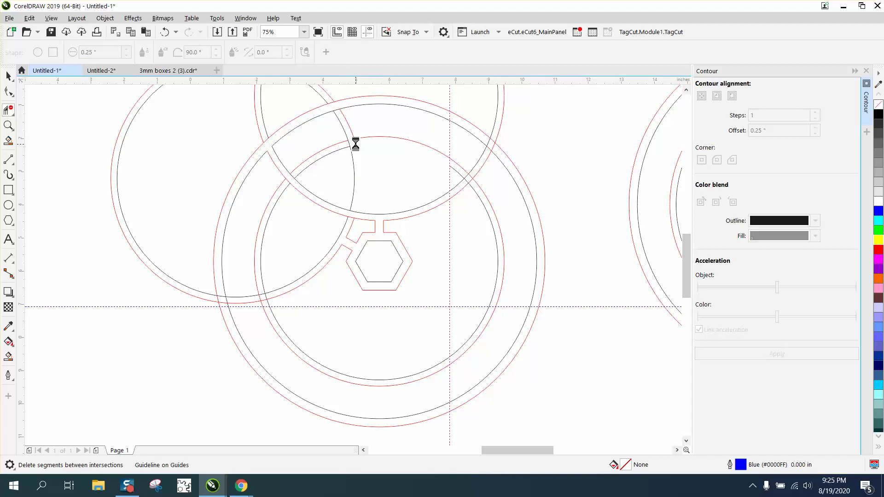
left_click(164, 32)
left_click(359, 142)
left_click(352, 213)
left_click(264, 294)
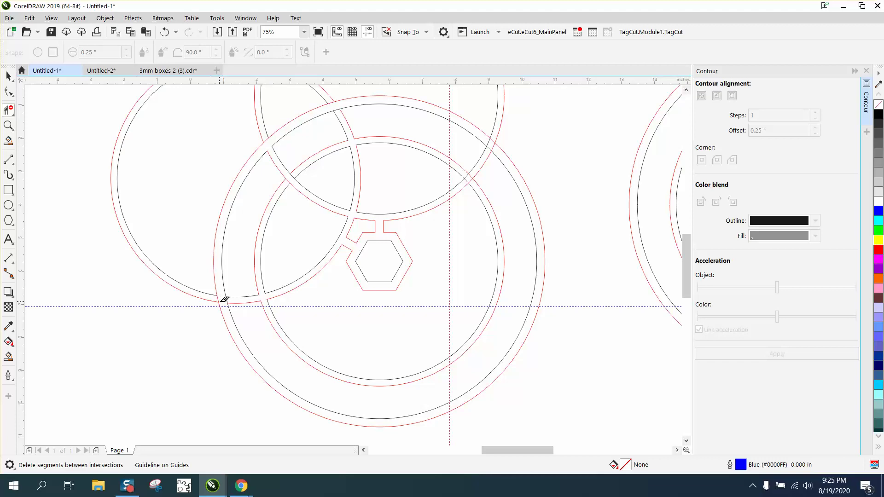
Step: Marquee-delete the upper and left circles' arcs lying outside the main ring
scroll(271, 303, "down", 2)
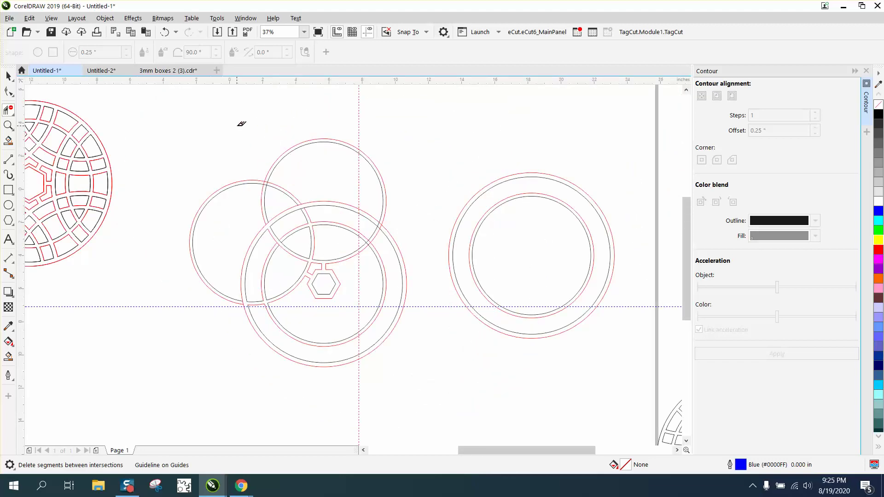
left_click_drag(237, 130, 389, 175)
left_click_drag(233, 177, 301, 200)
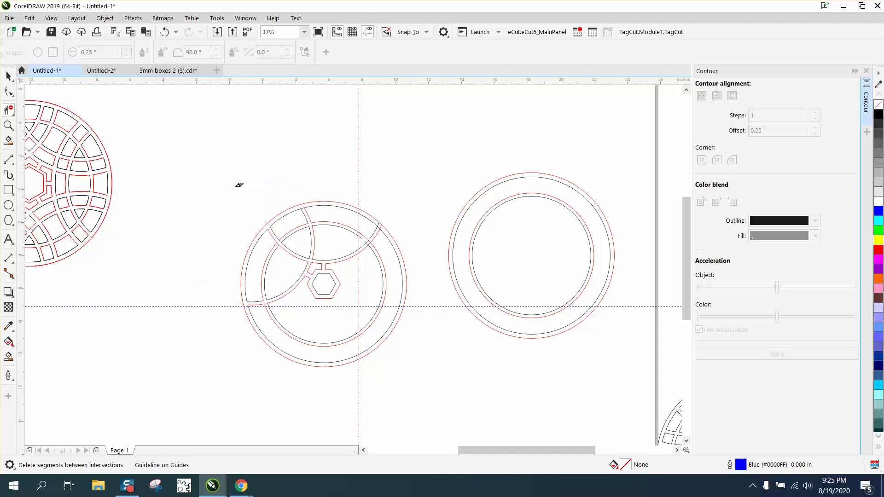
Step: Zoom into the middle ring crossing and remove the leftover short black arc piece
left_click(9, 125)
left_click_drag(284, 199, 396, 256)
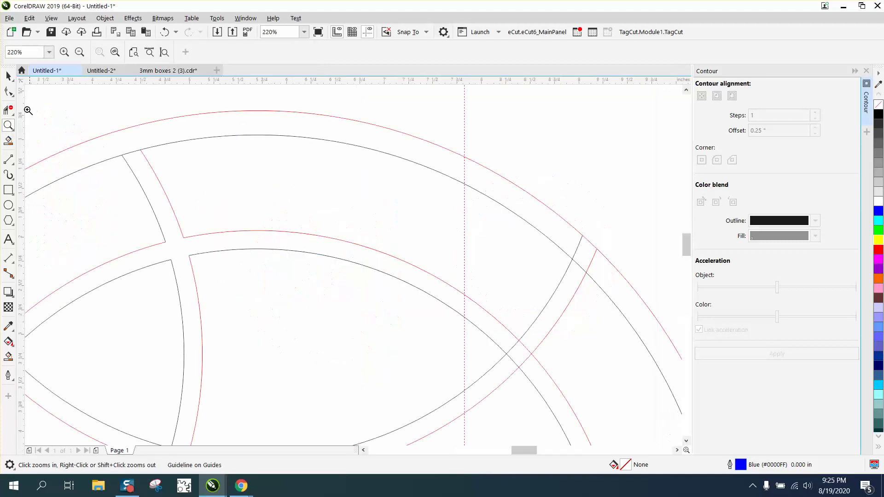
left_click(8, 109)
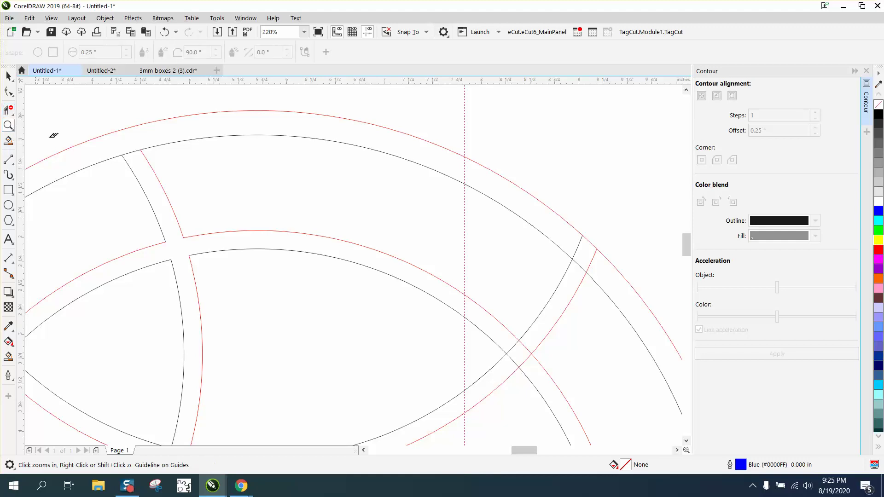
left_click(132, 152)
scroll(205, 198, "down", 3)
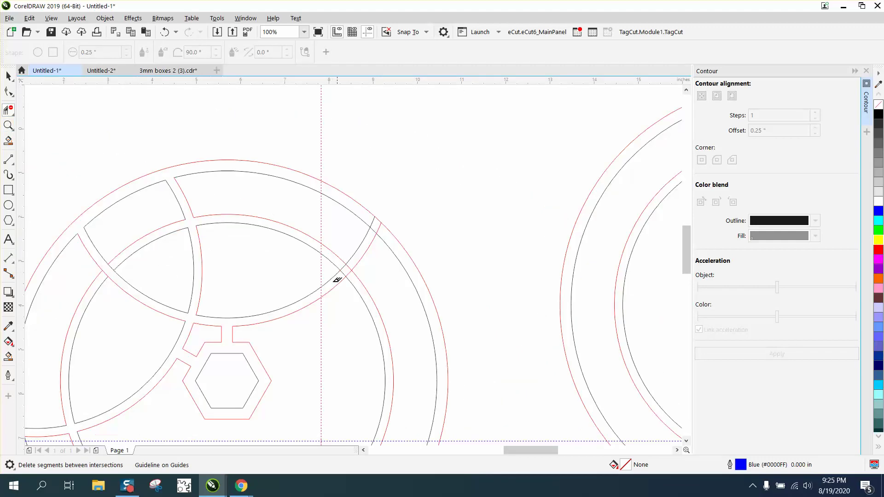
scroll(362, 254, "down", 1)
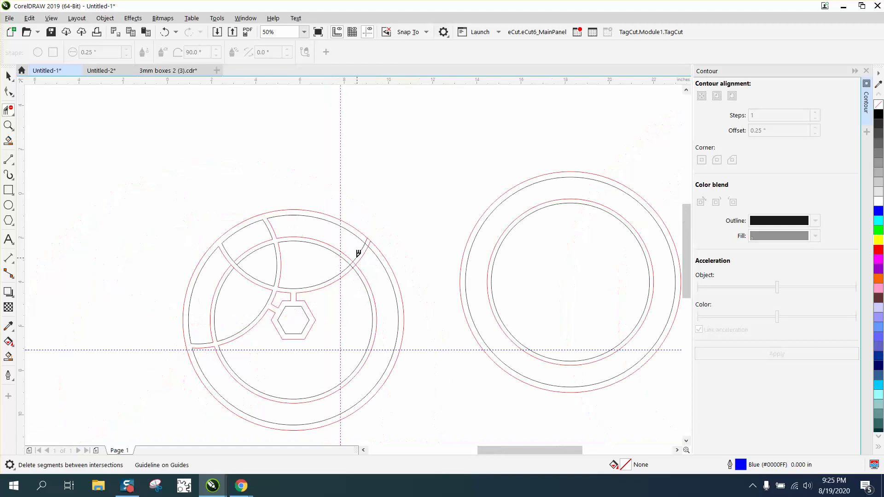
left_click(11, 76)
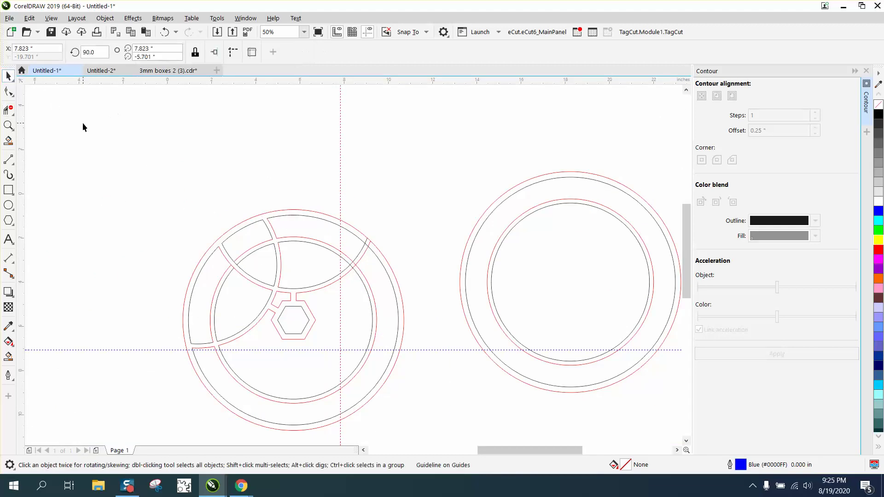
Step: Draw a vertical 2-point line and snap its bottom end to the hexagon's centre
left_click(9, 161)
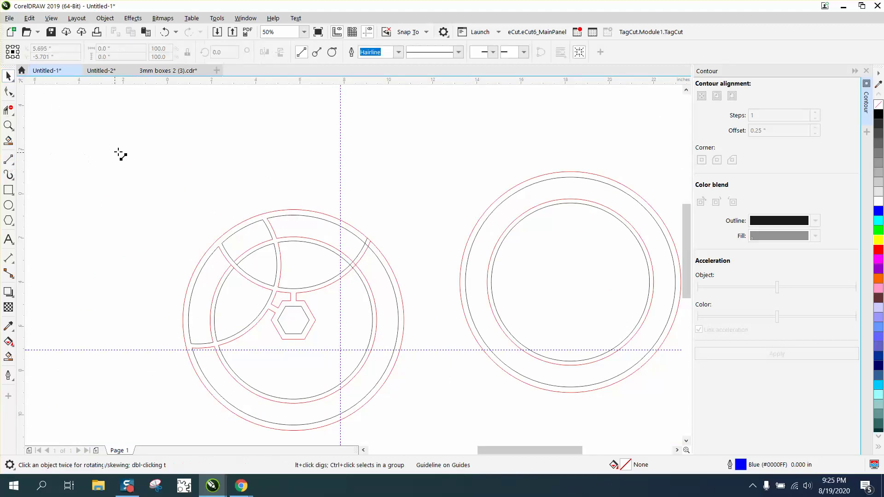
left_click_drag(129, 150, 112, 307)
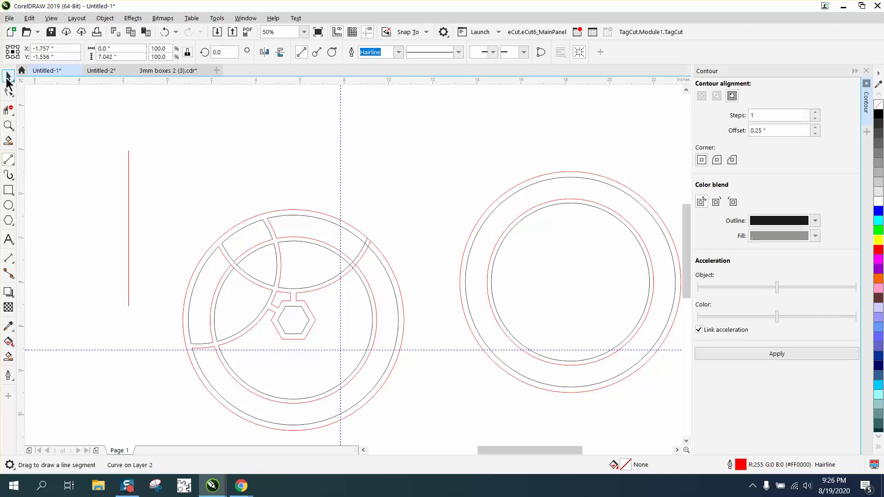
left_click(9, 77)
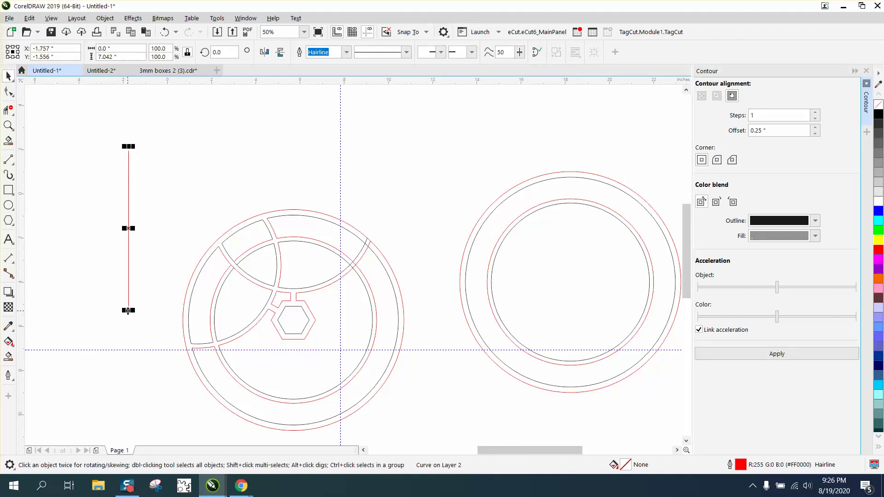
left_click_drag(128, 309, 293, 321)
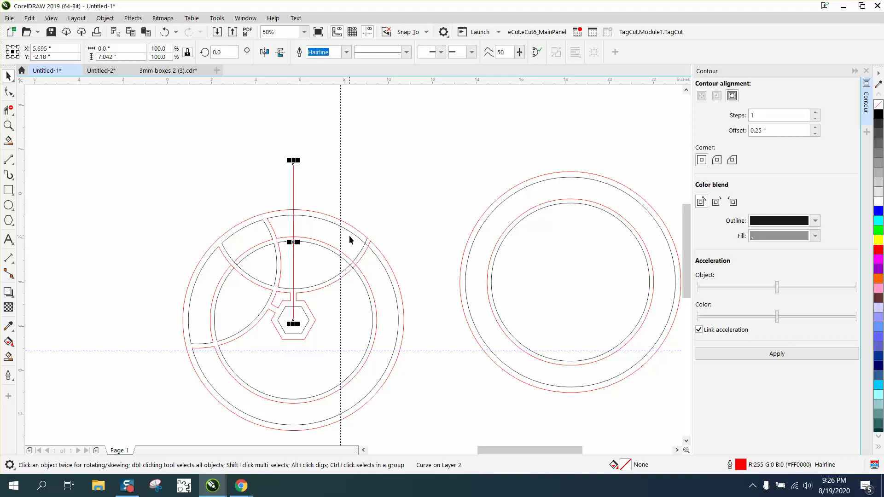
Step: Move the line's rotation centre to its bottom end, ready for an angle entry
left_click(293, 242)
left_click_drag(293, 242, 293, 319)
left_click(324, 180)
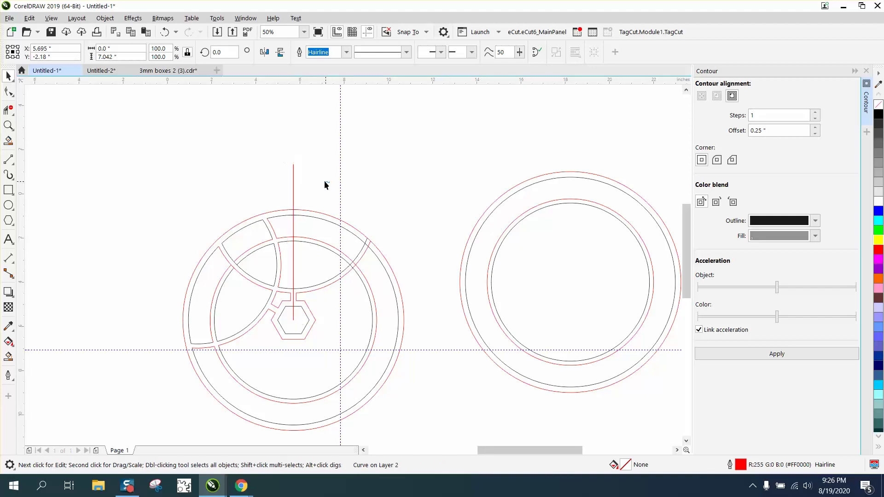
left_click(293, 179)
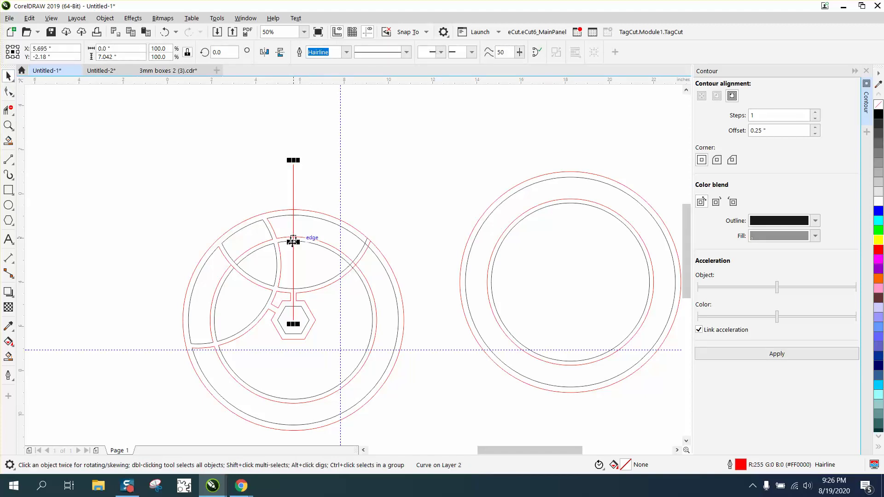
left_click(293, 240)
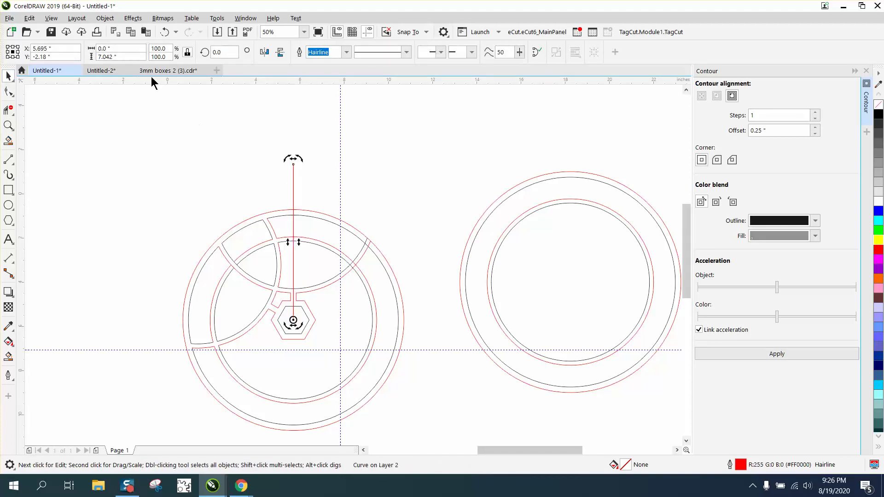
left_click(212, 53)
Step: Make a 60° rotated copy of the line and delete ring arcs outside the wedge
type("60")
key("Return")
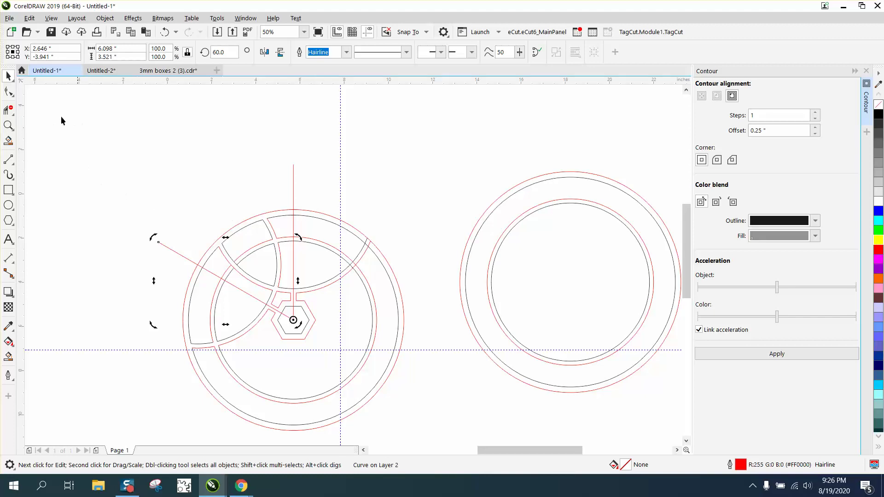
left_click(9, 109)
scroll(327, 219, "down", 2)
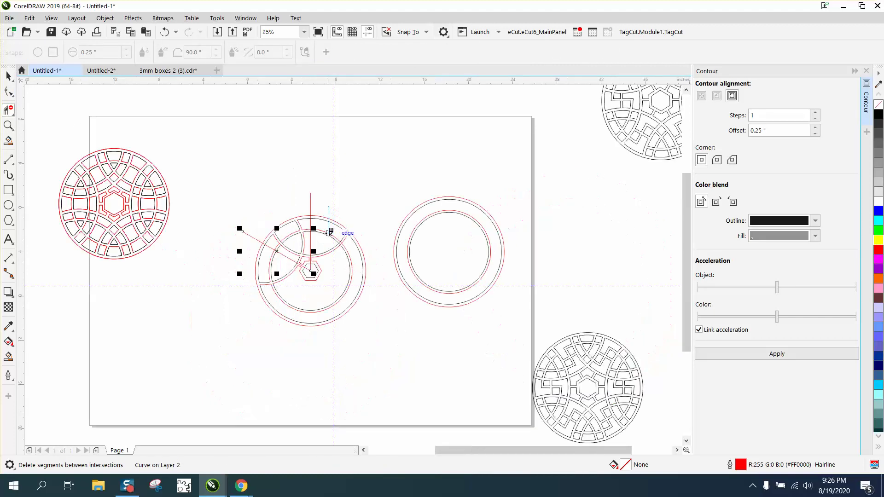
mouse_move(335, 258)
left_mouse_down()
mouse_move(363, 284)
mouse_move(370, 321)
left_mouse_up()
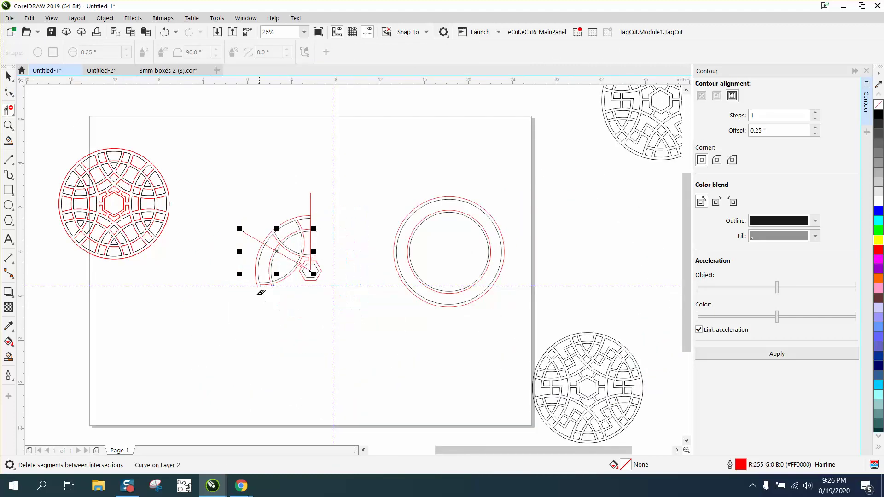
left_click_drag(246, 265, 275, 290)
left_click(281, 278)
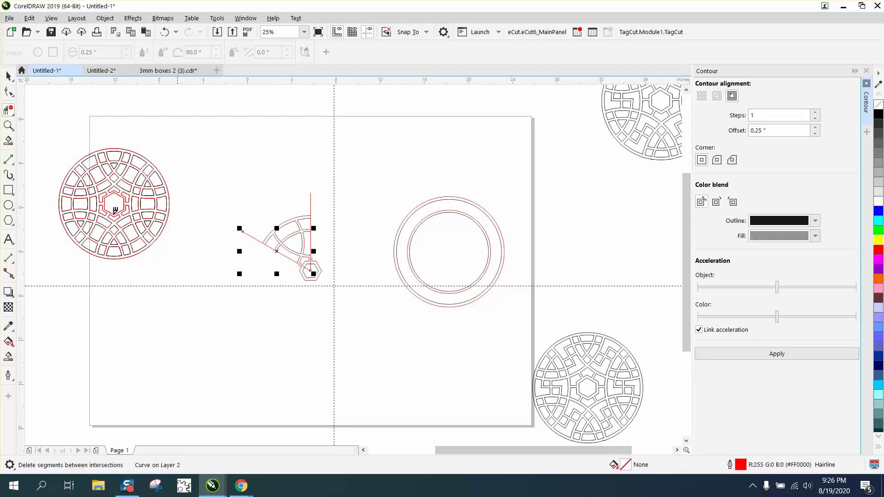
Step: Zoom in and remove the hexagon segments and red stub lying outside the wedge
left_click(8, 125)
left_click_drag(236, 203, 386, 319)
left_click(8, 75)
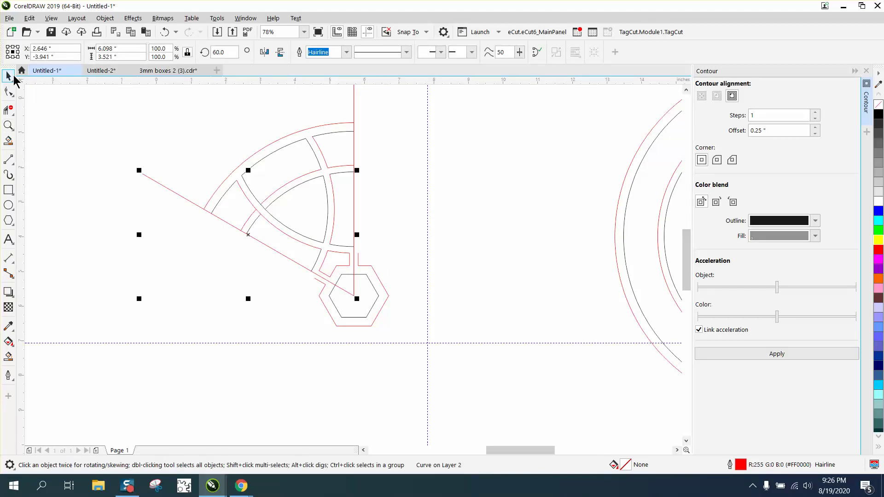
left_click(9, 109)
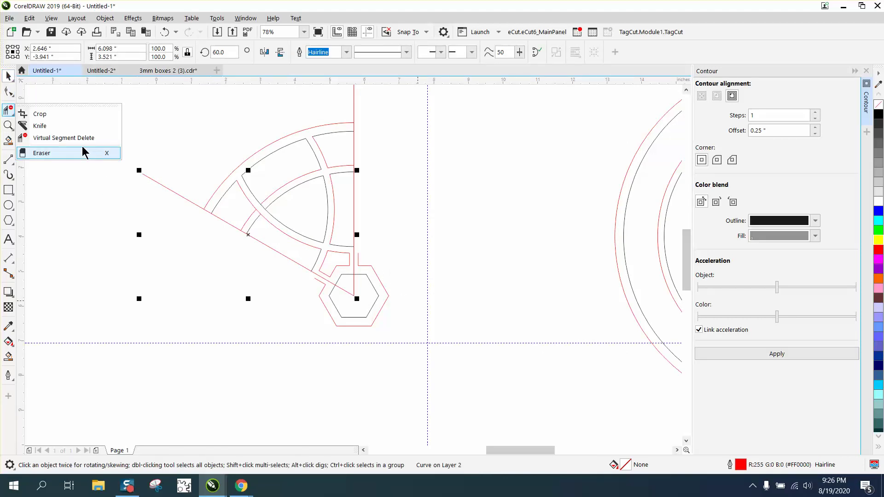
left_click(72, 137)
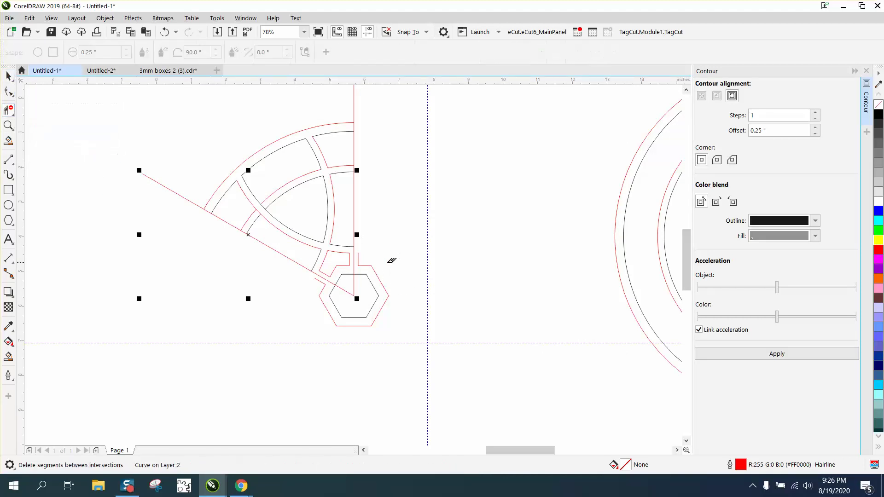
left_click(381, 295)
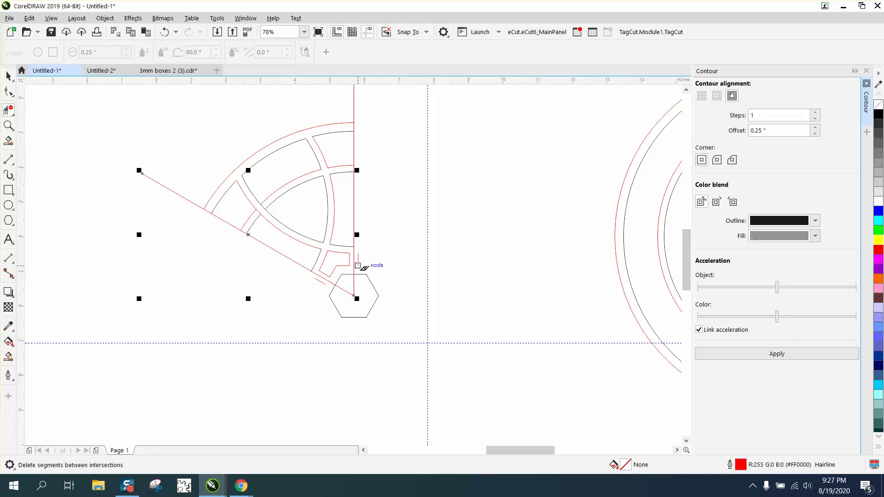
left_click(375, 289)
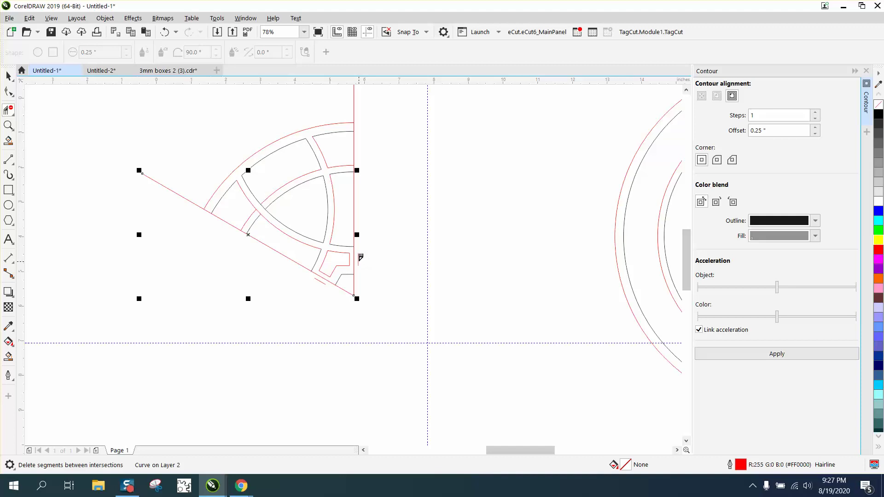
left_click(323, 279)
Step: Move the vertical red line away to the right of the wedge
left_click(8, 77)
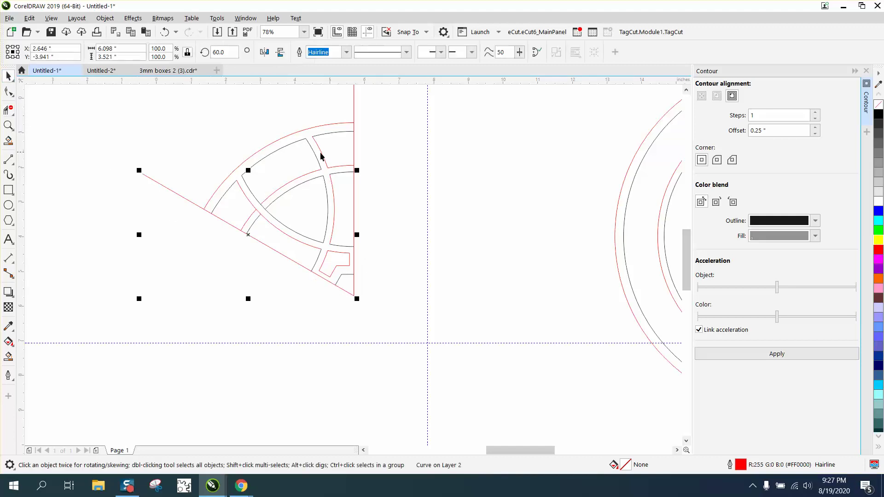
left_click(355, 117)
left_click_drag(355, 110, 424, 112)
left_click(123, 160)
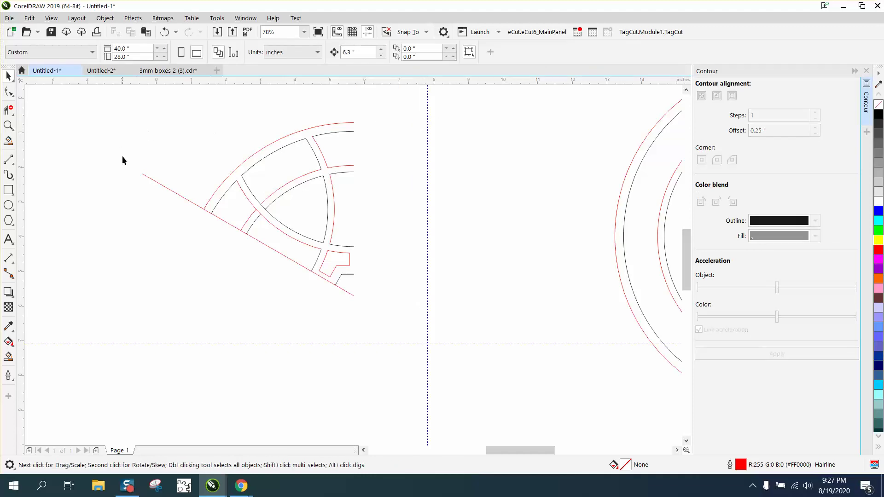
Step: Delete the diagonal cut line, place guides at the wedge edge and tip, and group the eight wedge pieces
left_click(166, 188)
key("Delete")
left_click(428, 239)
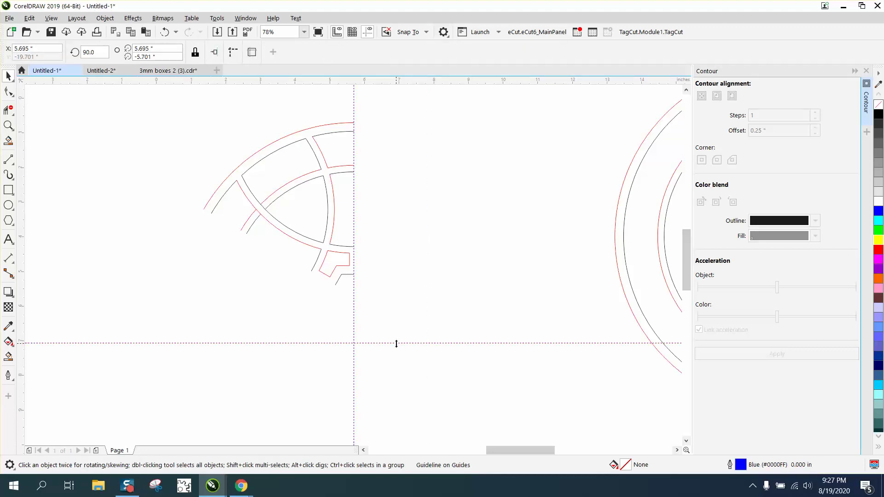
left_click(396, 343)
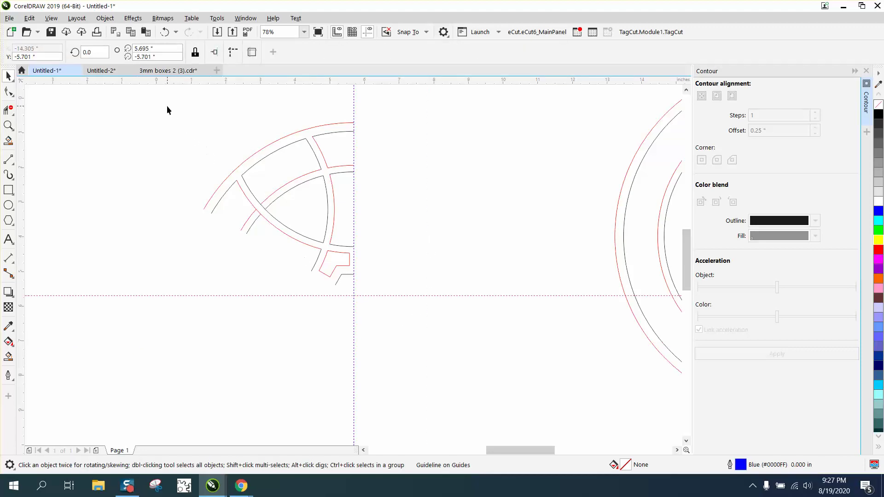
left_click_drag(440, 302, 452, 313)
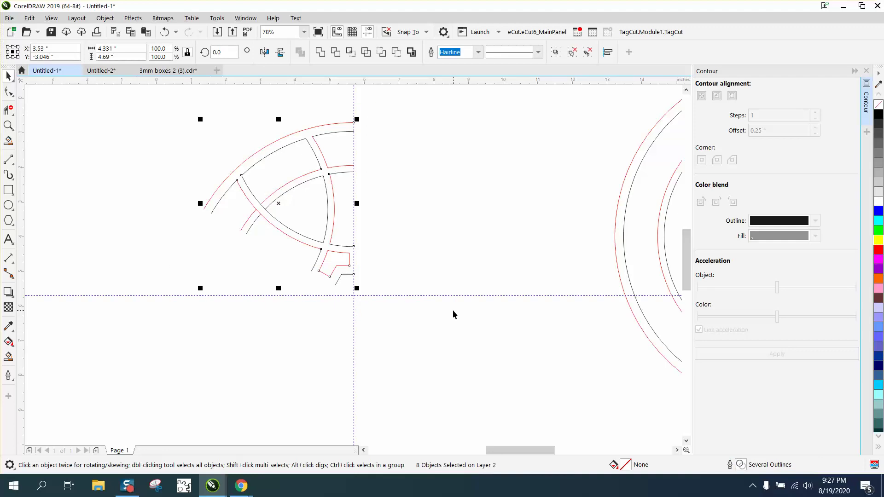
key("ctrl+g")
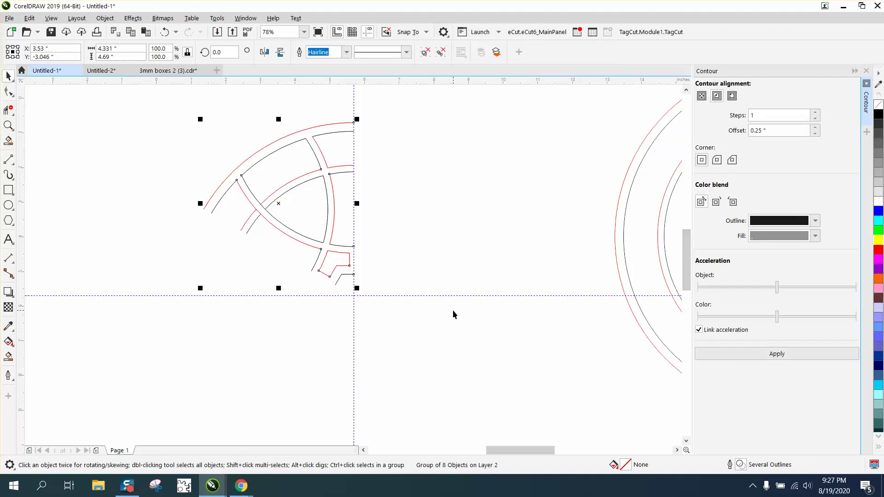
Step: Add rotated copies of the wedge group at 60°, 120° and onward to complete the wheel
left_click(281, 201)
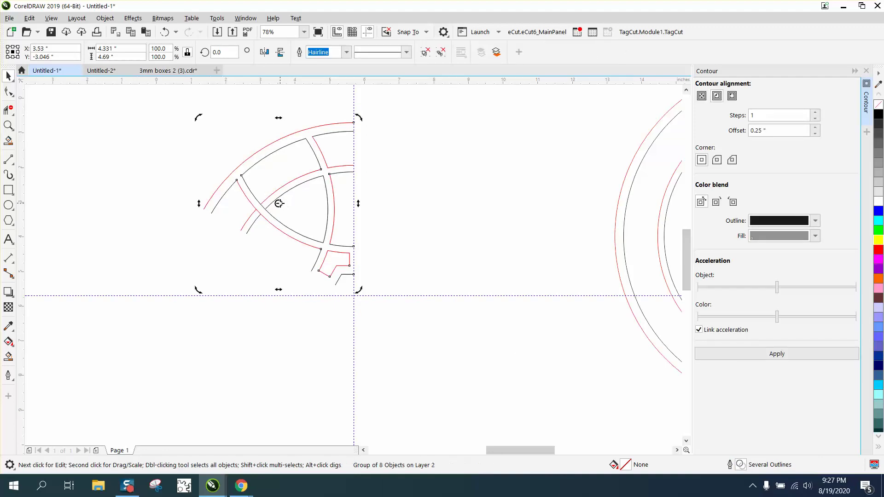
left_click(401, 234)
left_click(334, 219)
left_click(333, 215)
double_click(229, 52)
type("60")
key("Return")
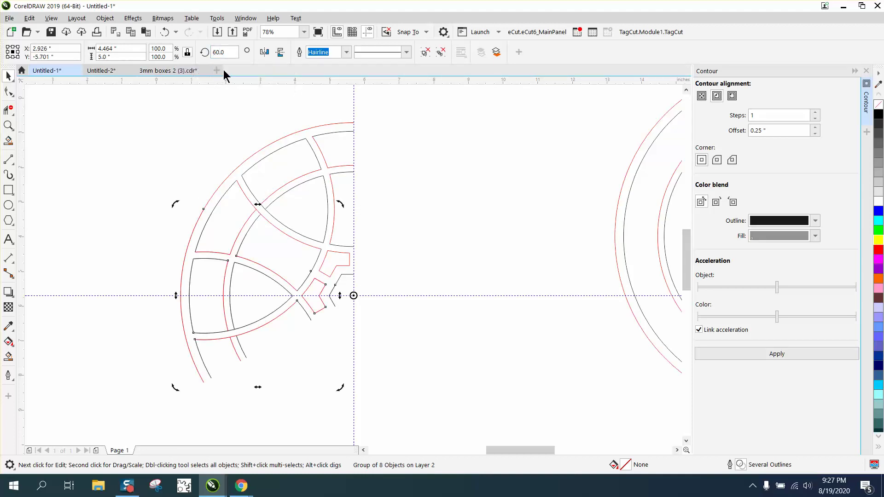
left_click(228, 53)
type("120")
key("Return")
key("ctrl+d")
key("ctrl+d")
key("ctrl+d")
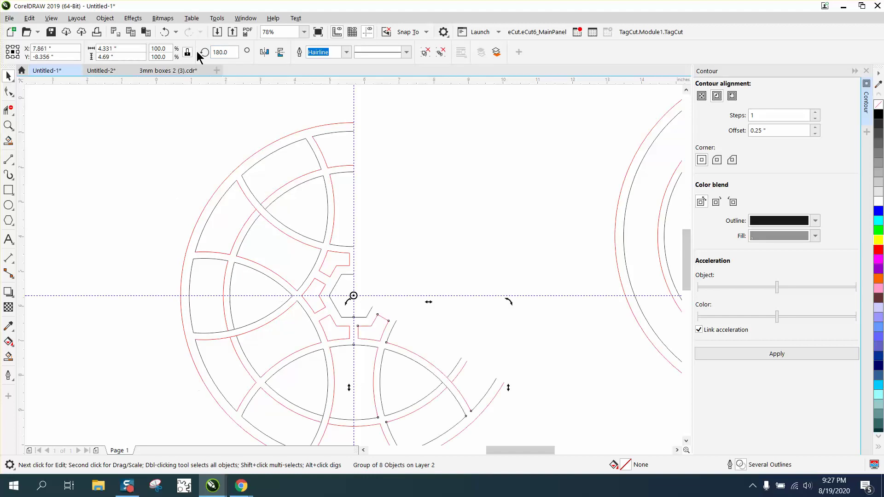
scroll(506, 186, "down", 2)
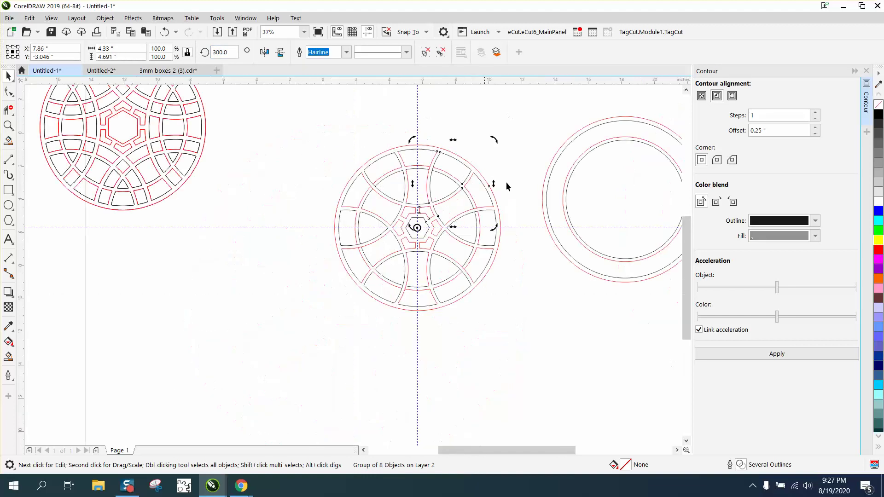
Step: Zoom in on the wheel and undo three of the rotated wedge copies
left_click(9, 125)
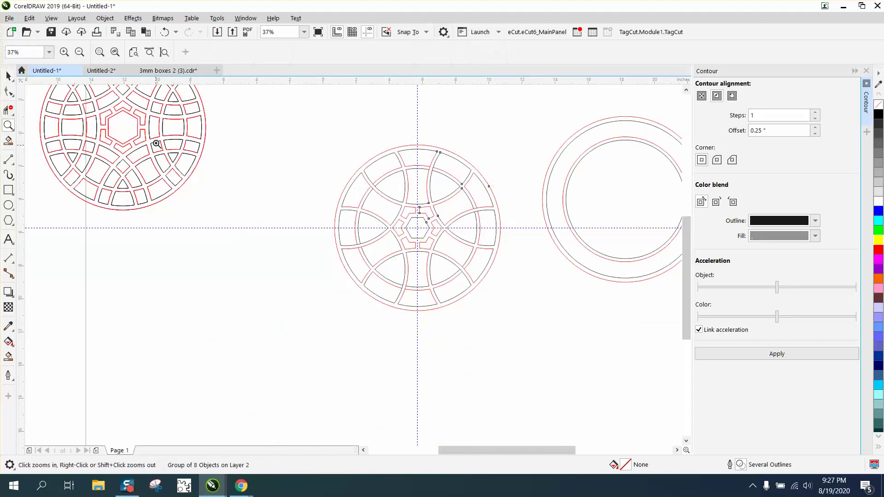
left_click_drag(316, 132, 552, 345)
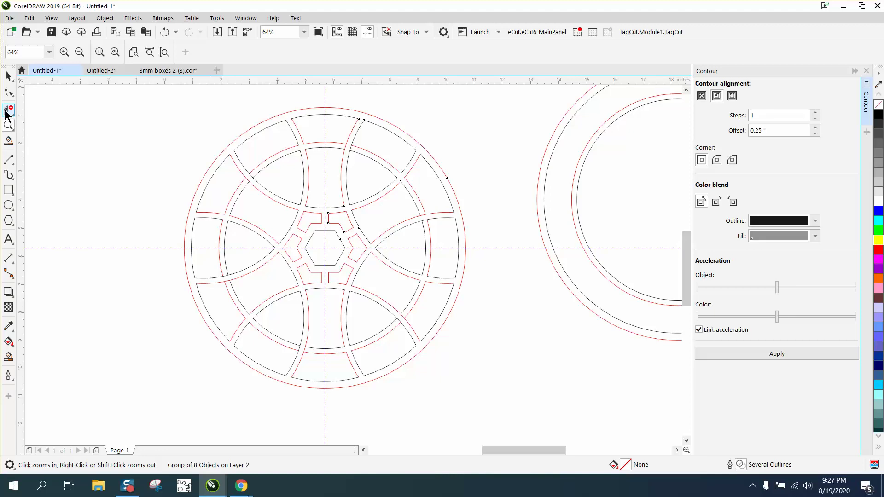
left_click(164, 32)
left_click(164, 33)
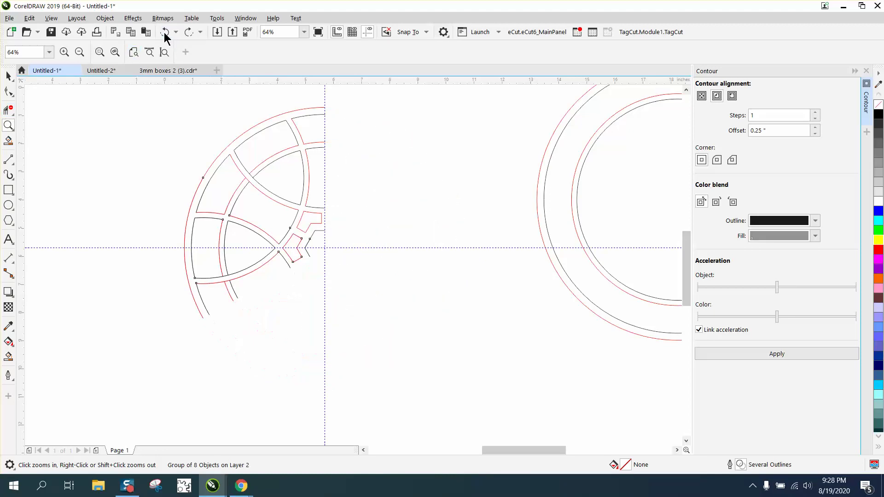
left_click(164, 33)
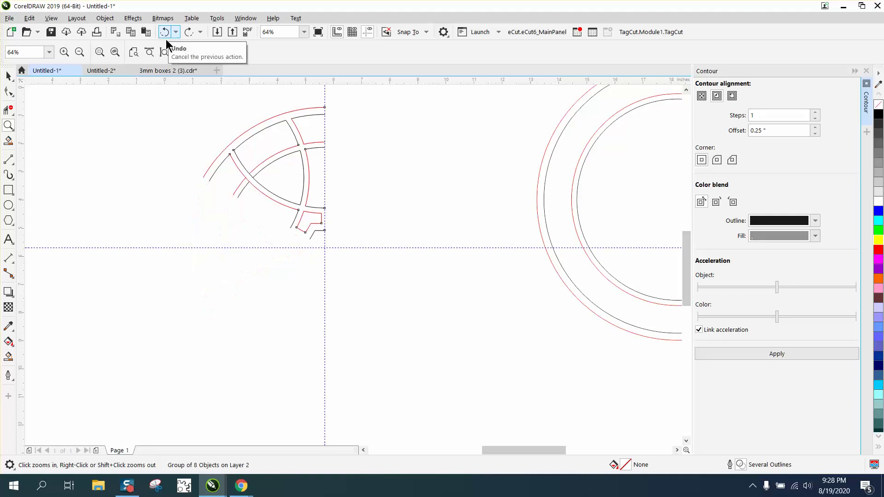
Step: Delete the short leftover segment between intersections on the remaining wedge
left_click_drag(179, 139, 350, 244)
left_click(7, 110)
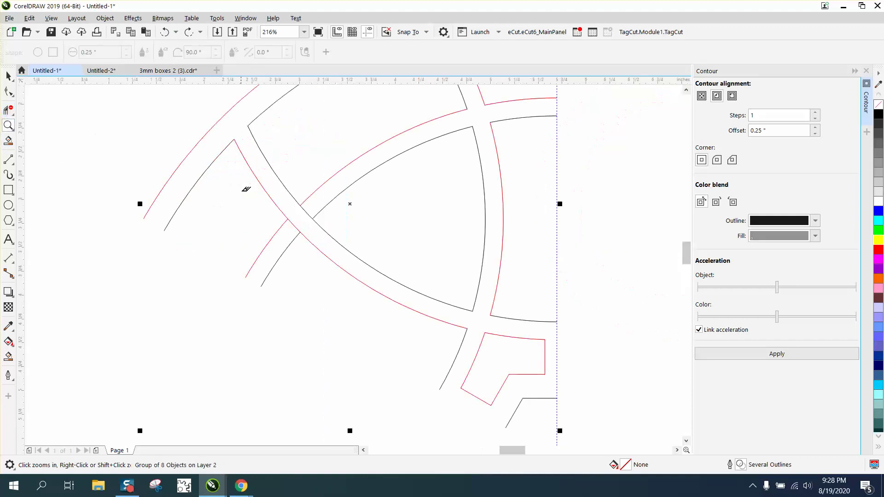
left_click(307, 207)
scroll(253, 248, "down", 3)
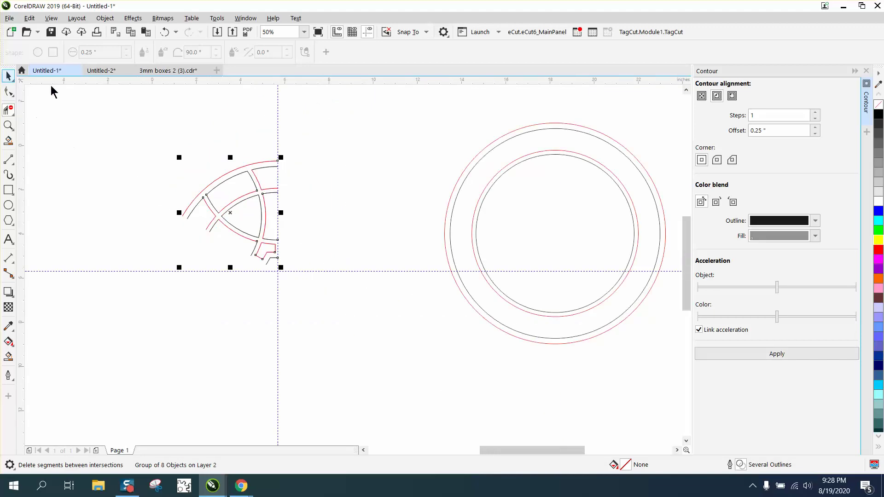
Step: Select both wedge pieces, set the rotation centre at the guide intersection, and group them
left_click(7, 76)
left_click_drag(109, 137, 317, 286)
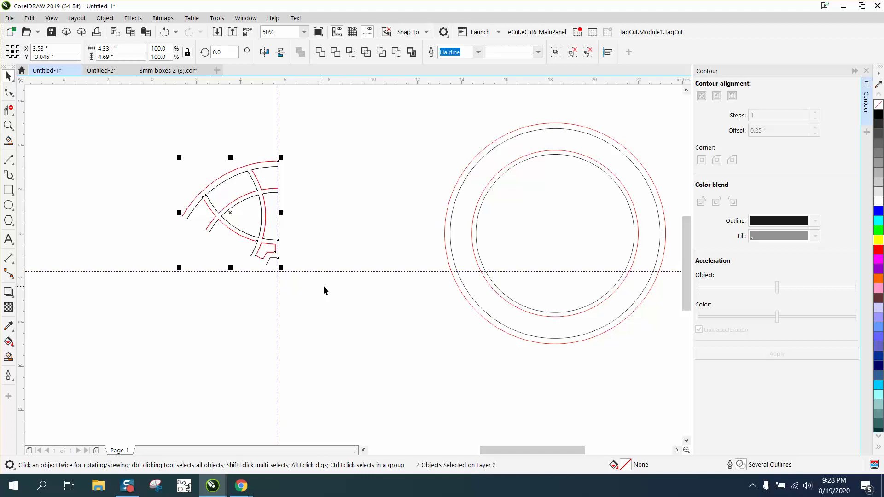
left_click(230, 213)
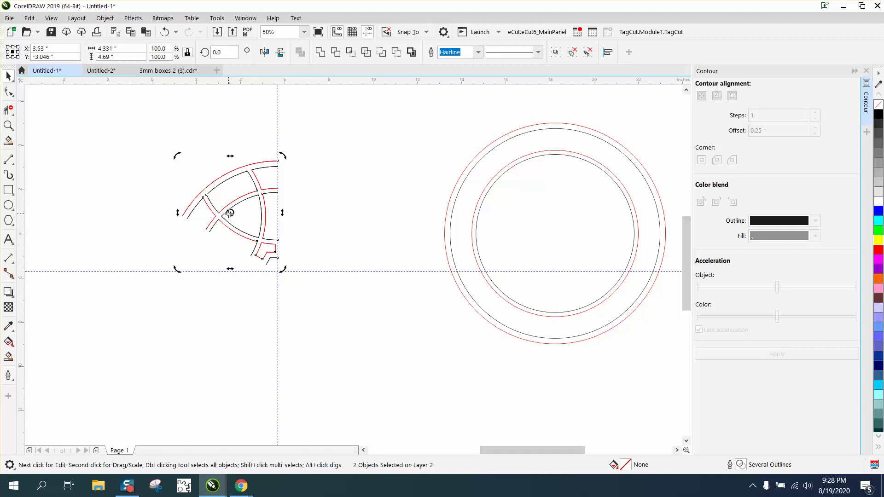
left_click_drag(230, 214, 278, 271)
key("ctrl+g")
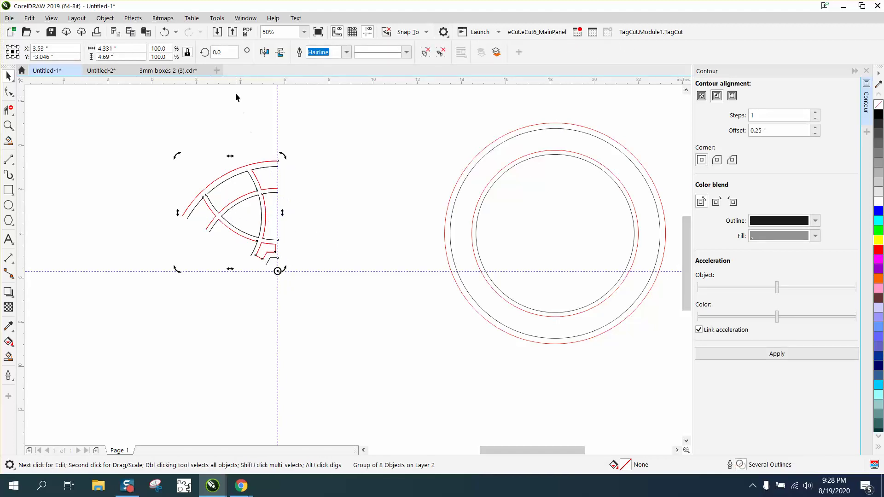
Step: Add rotated copies of the group at 60°, 120°, 180° and beyond to close the ring
left_click(220, 52)
type("60")
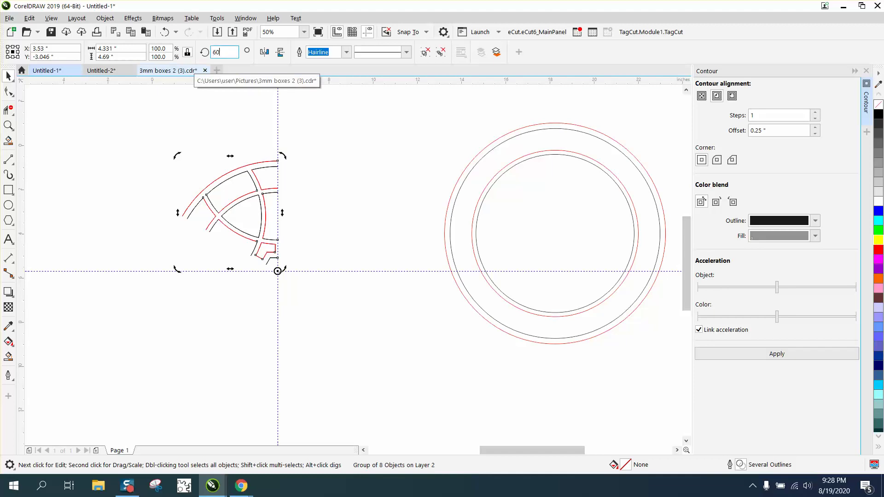
key("Return")
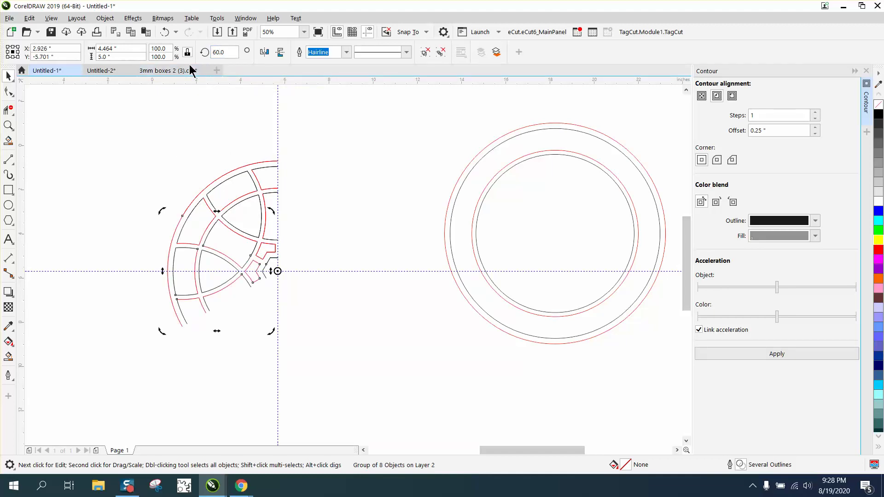
left_click(219, 54)
type("18")
key("Return")
key("ctrl+r")
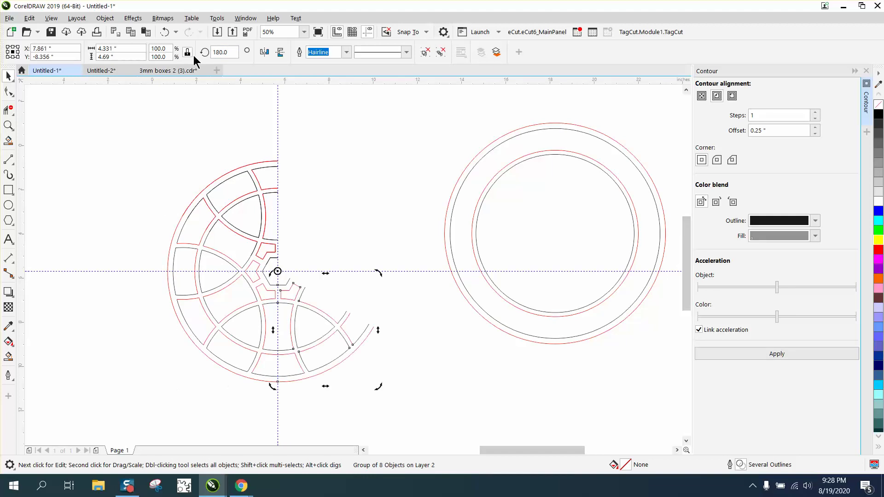
key("ctrl+r")
key("ctrl+r")
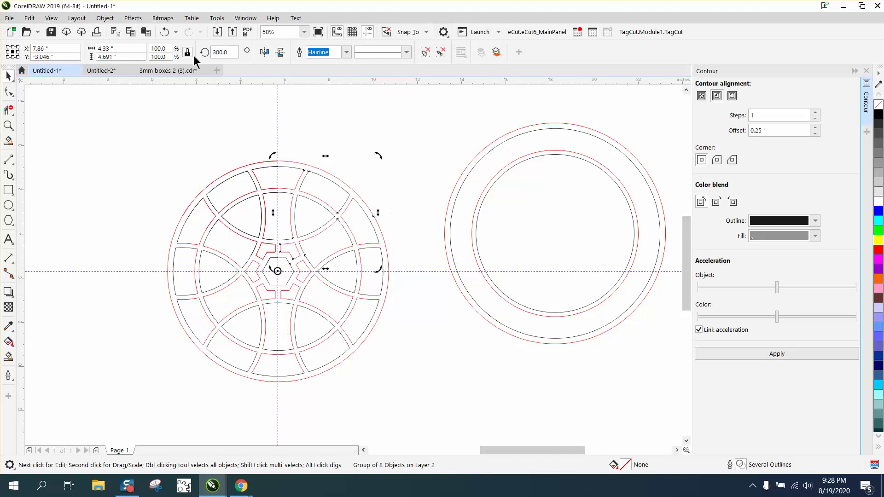
Step: Pull out and delete the stray duplicate wedge, then zoom in on the medallion
left_click(365, 152)
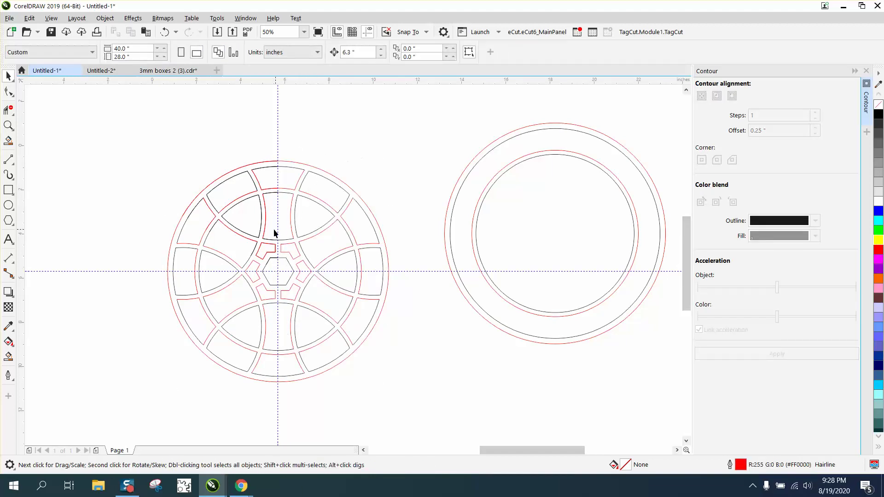
left_click_drag(264, 225, 165, 192)
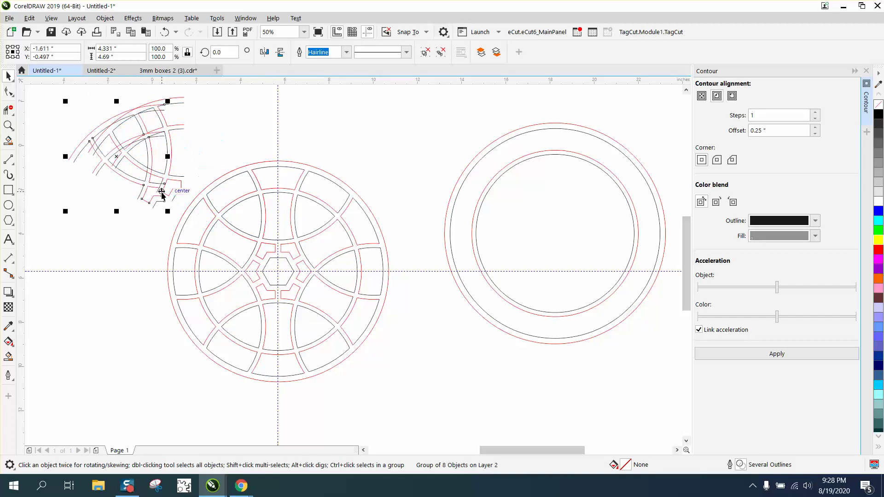
left_click(170, 157)
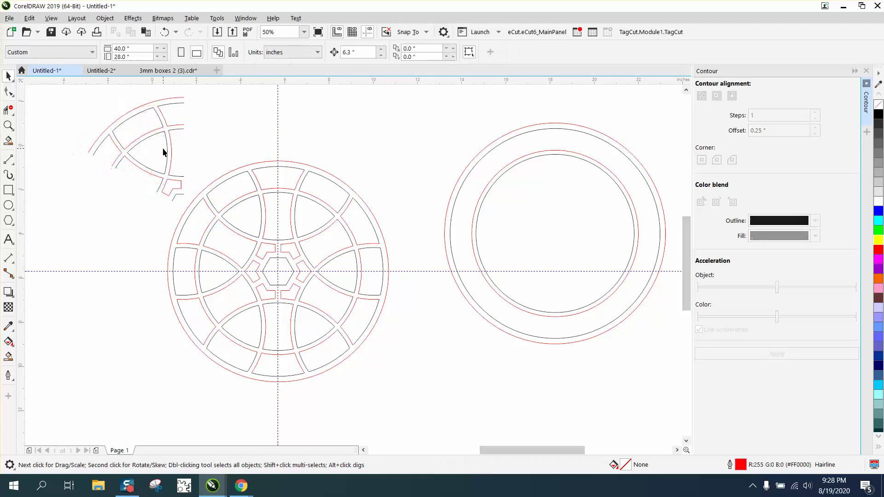
left_click(164, 148)
key("Delete")
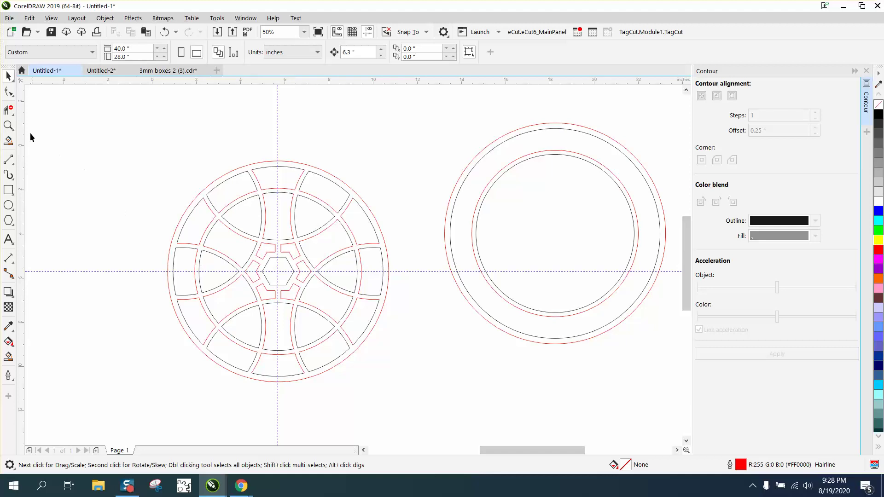
left_click(8, 125)
left_click_drag(178, 191, 442, 371)
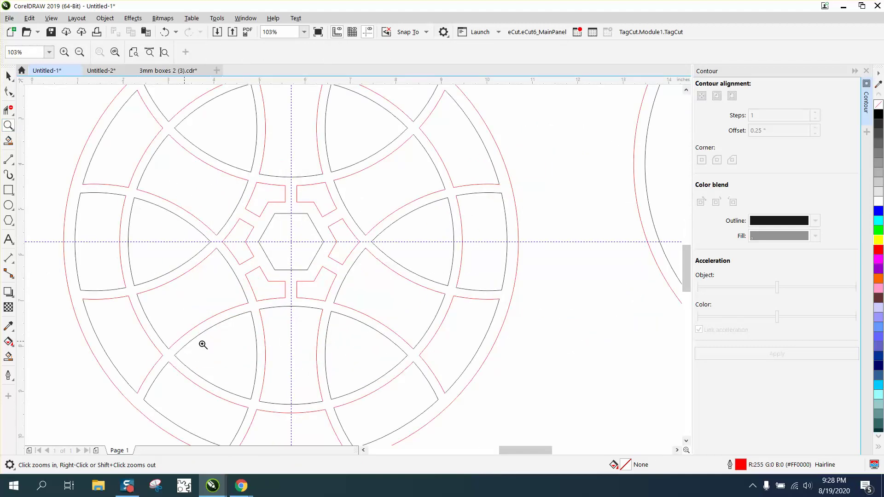
Step: Draw a rectangle framing the whole medallion
right_click(260, 318)
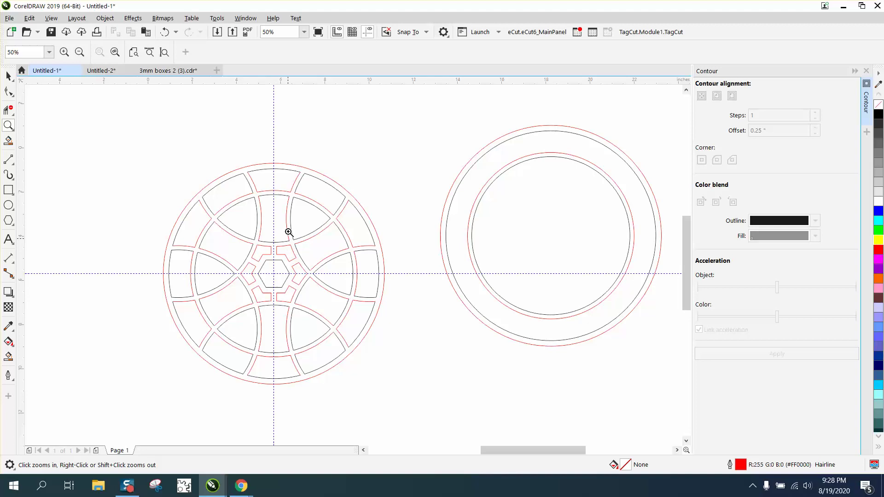
left_click(9, 190)
left_click_drag(141, 151, 423, 390)
Step: Test Smart Fill on two enclosed regions, undoing each fill
left_click(8, 354)
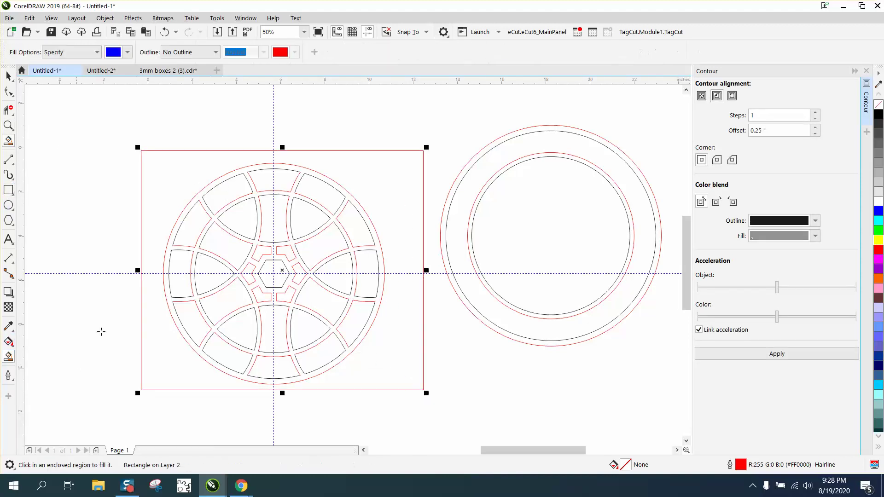
left_click(233, 279)
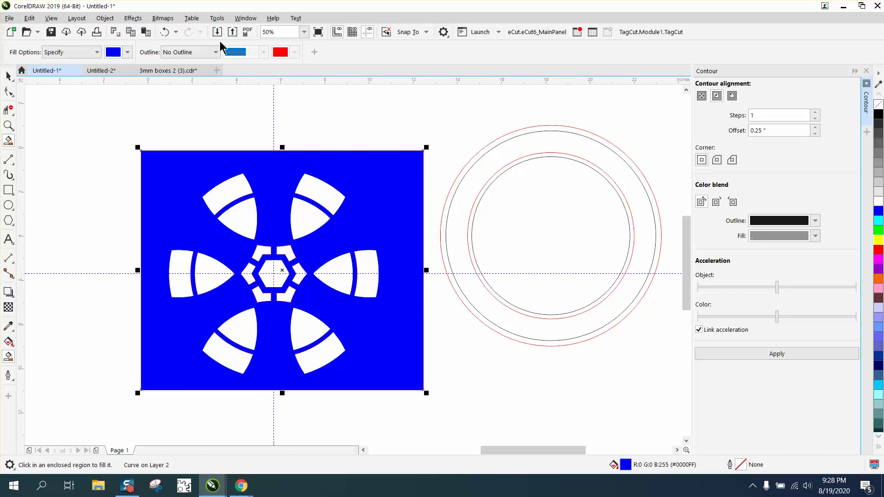
left_click(165, 32)
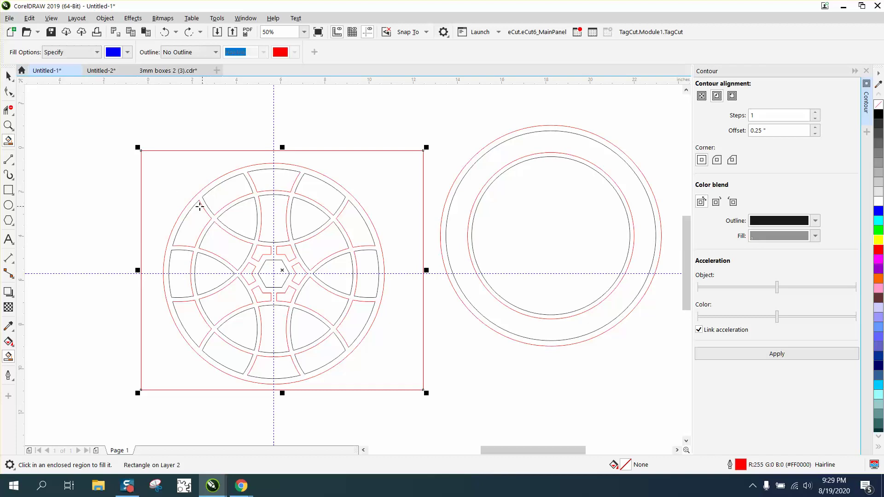
left_click(156, 183)
scroll(155, 184, "up", 1)
scroll(160, 177, "down", 1)
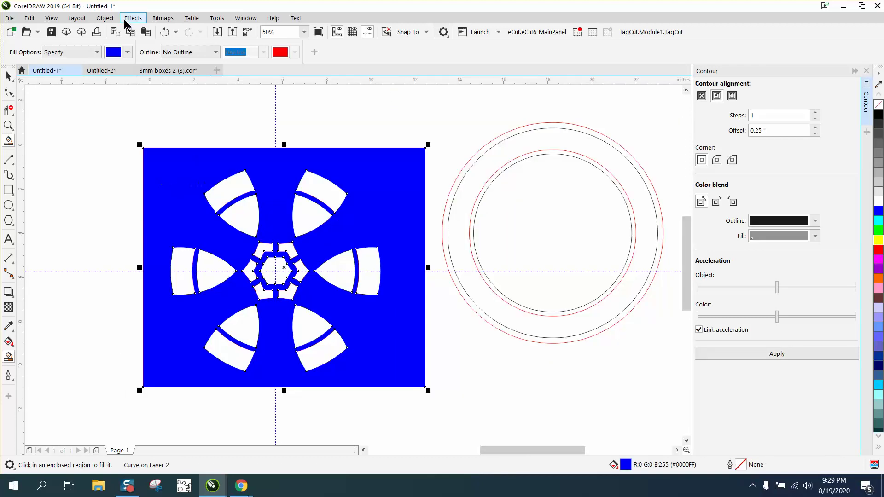
left_click(166, 32)
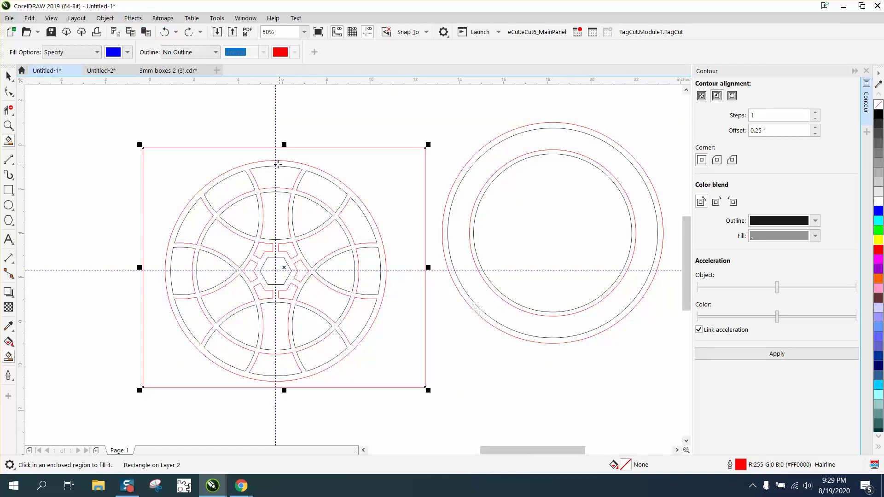
Step: Zoom in to inspect the top of the outer circle, then zoom back out to the full medallion
left_click(8, 125)
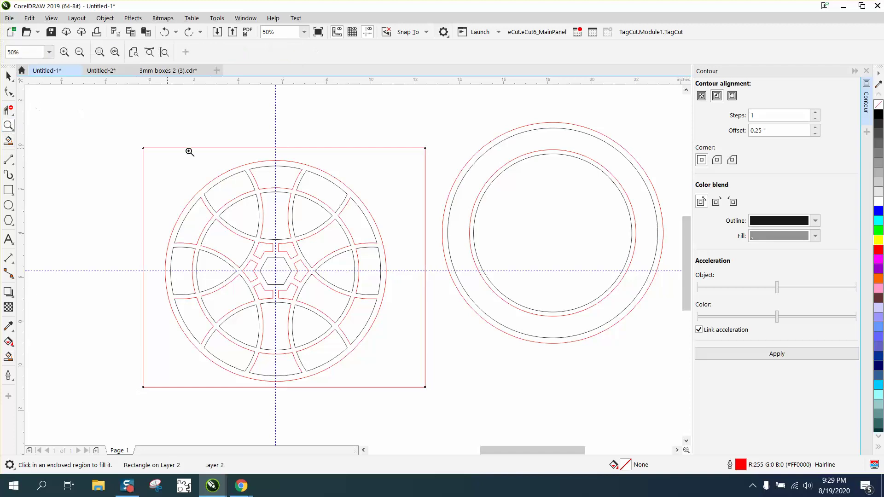
left_click_drag(280, 165, 298, 178)
left_click_drag(220, 155, 277, 186)
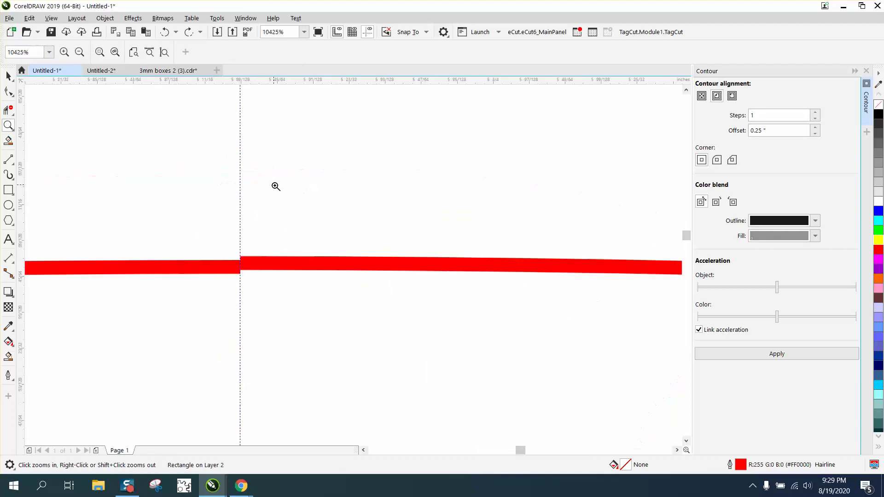
right_click(249, 203)
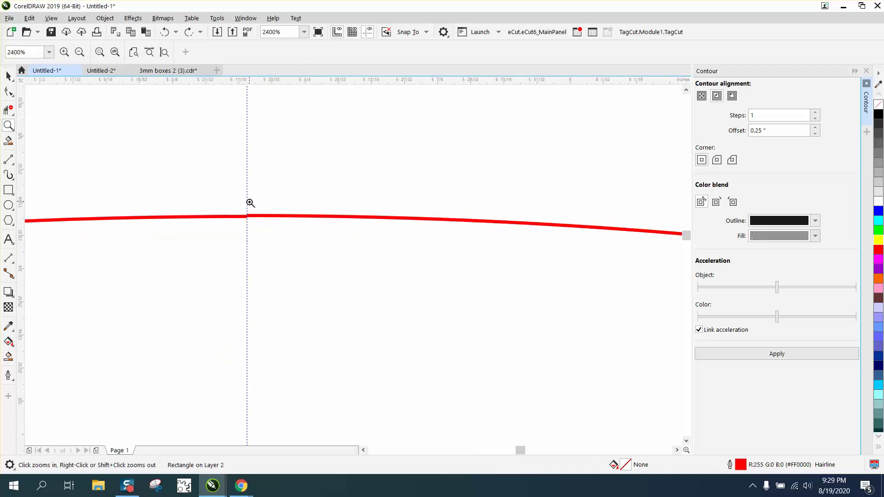
right_click(250, 203)
right_click(250, 222)
right_click(246, 217)
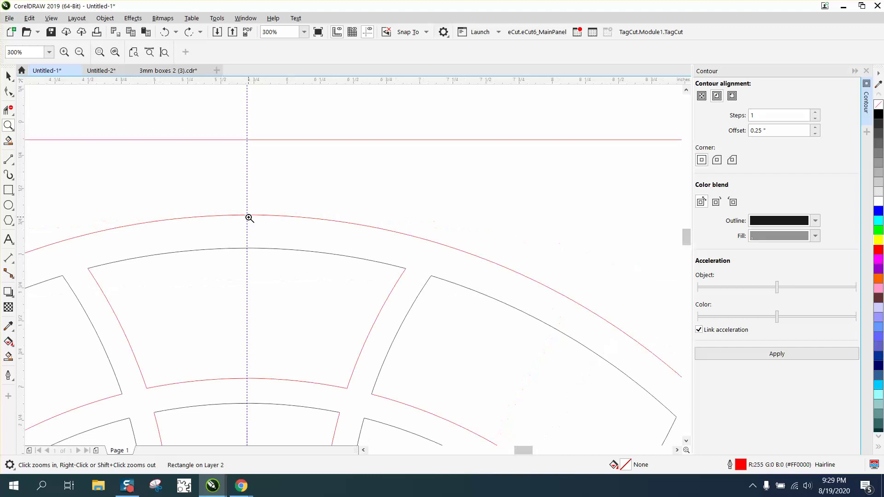
right_click(249, 218)
right_click(249, 217)
right_click(249, 218)
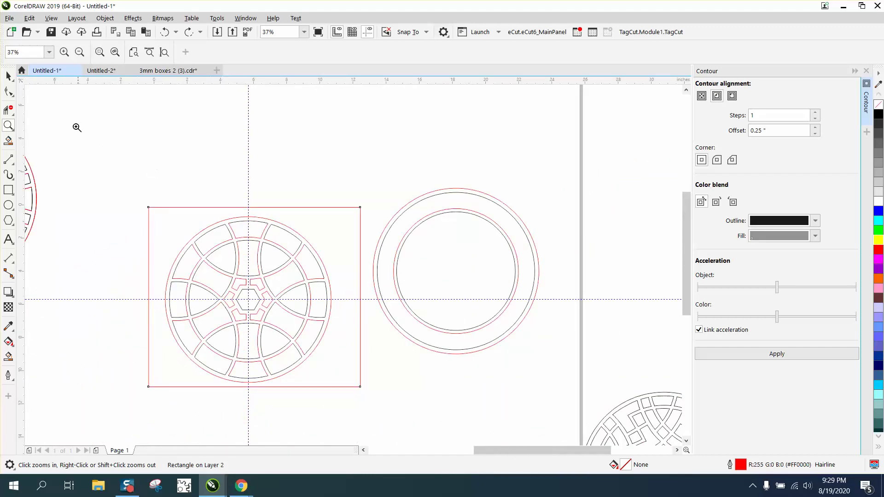
left_click(8, 76)
left_click(284, 203)
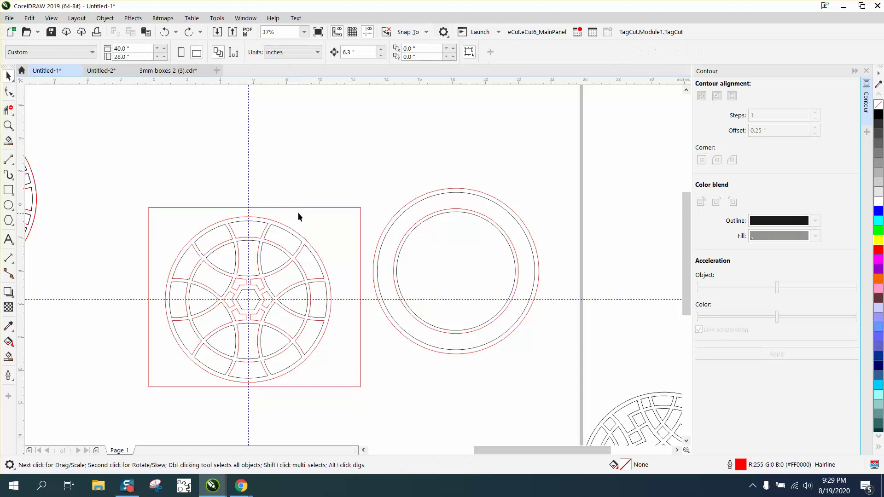
left_click(299, 211)
key("Delete")
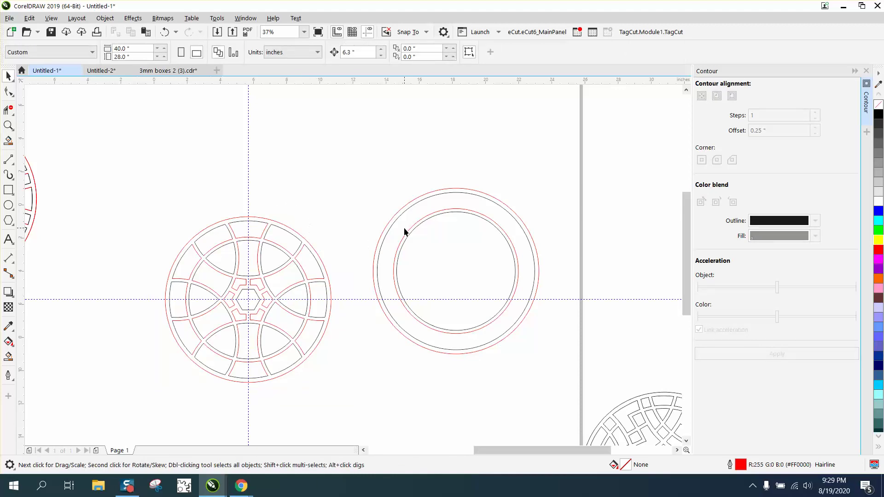
scroll(259, 299, "down", 2)
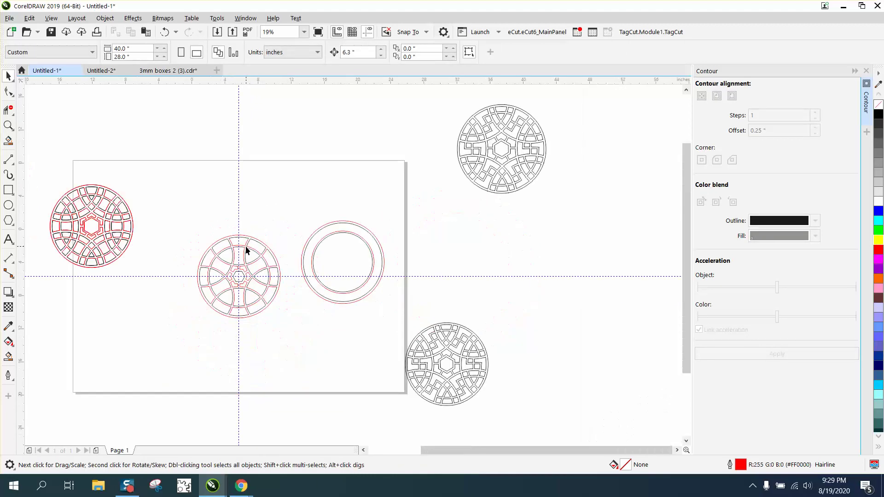
left_click_drag(480, 193, 248, 194)
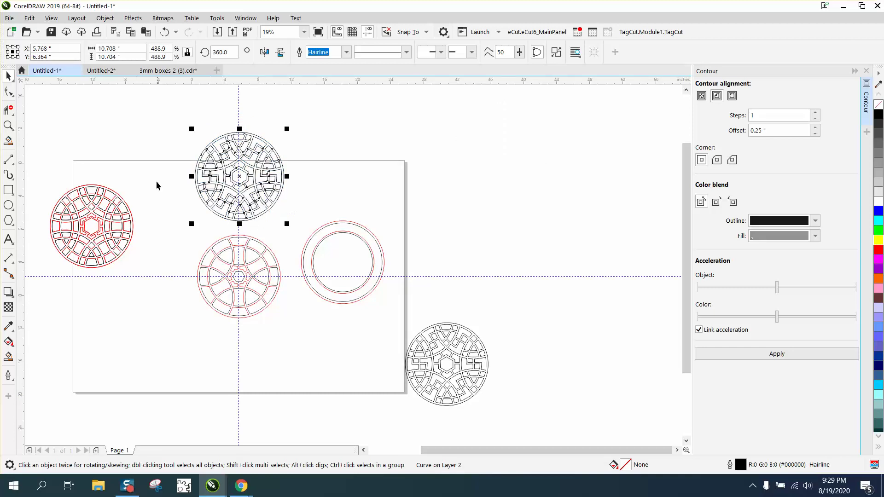
left_click(8, 125)
left_click_drag(196, 180, 263, 217)
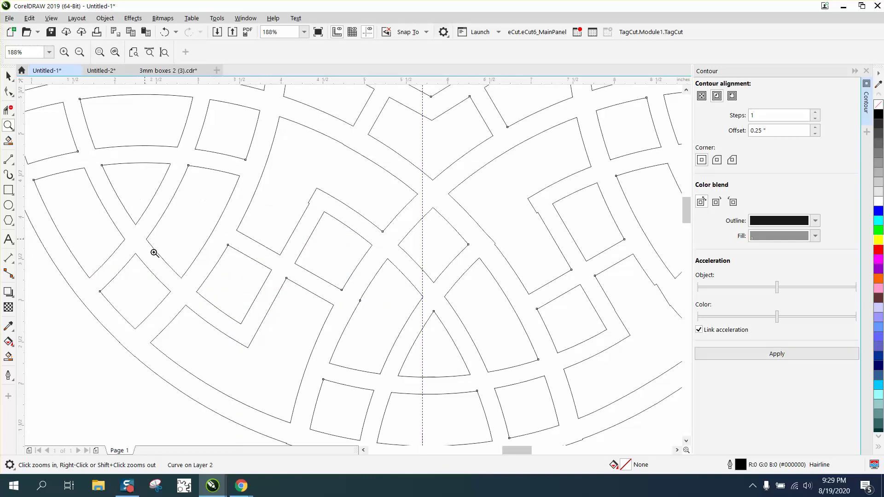
scroll(217, 231, "down", 3)
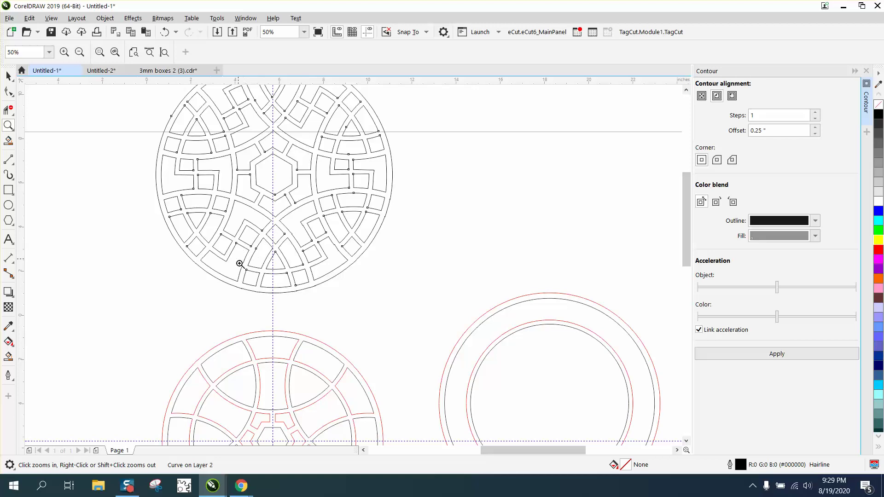
scroll(243, 334, "down", 1)
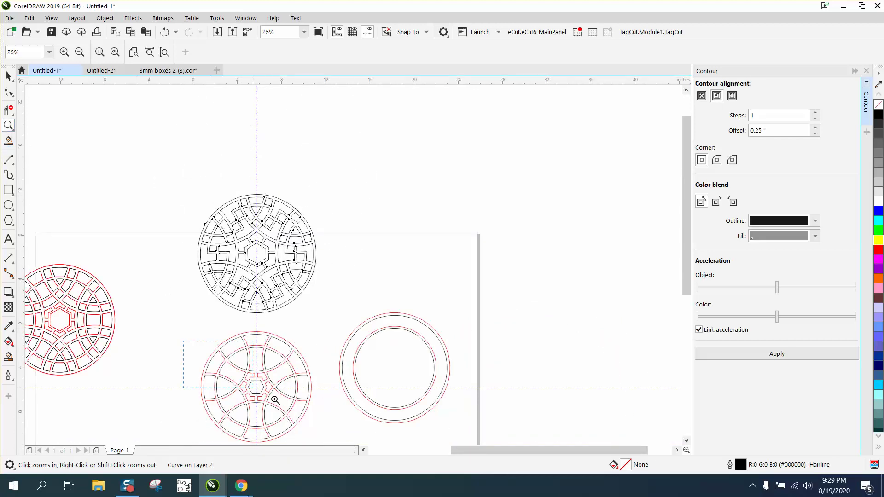
left_click_drag(275, 400, 346, 428)
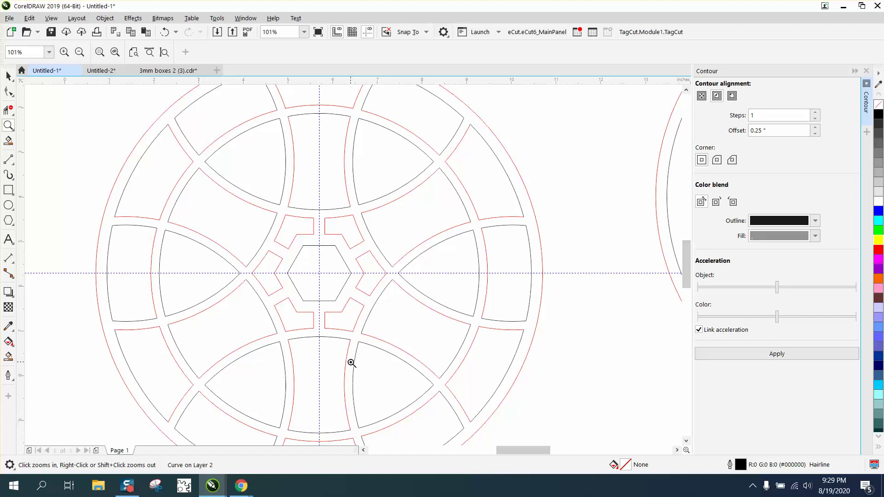
scroll(261, 345, "down", 1)
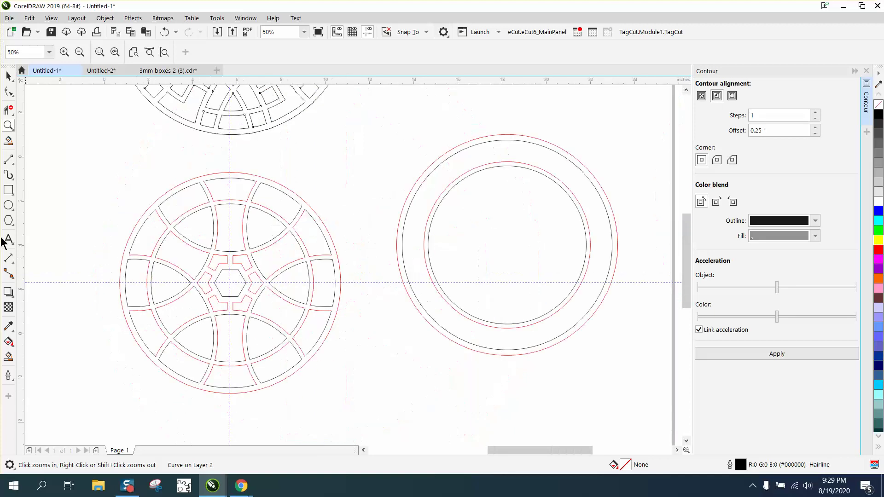
left_click(8, 205)
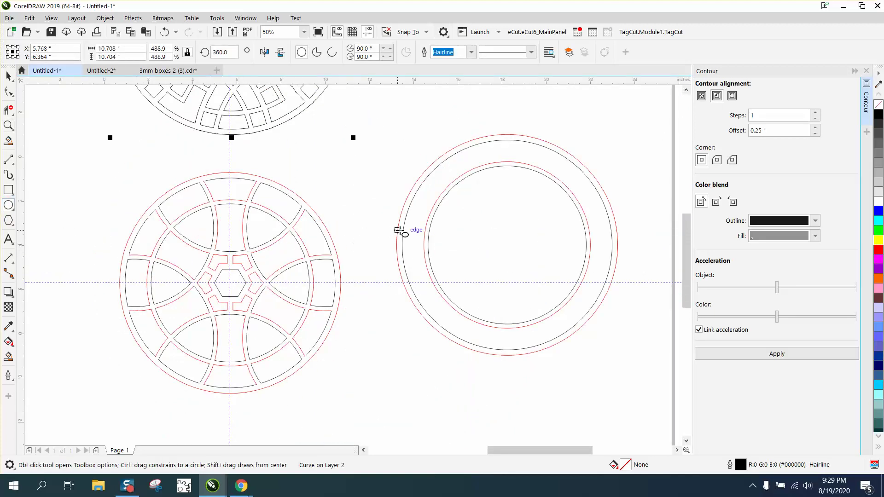
Step: Draw a circle centred on the wheel, then test-fill around the hexagon and undo it
left_click_drag(407, 230, 339, 331)
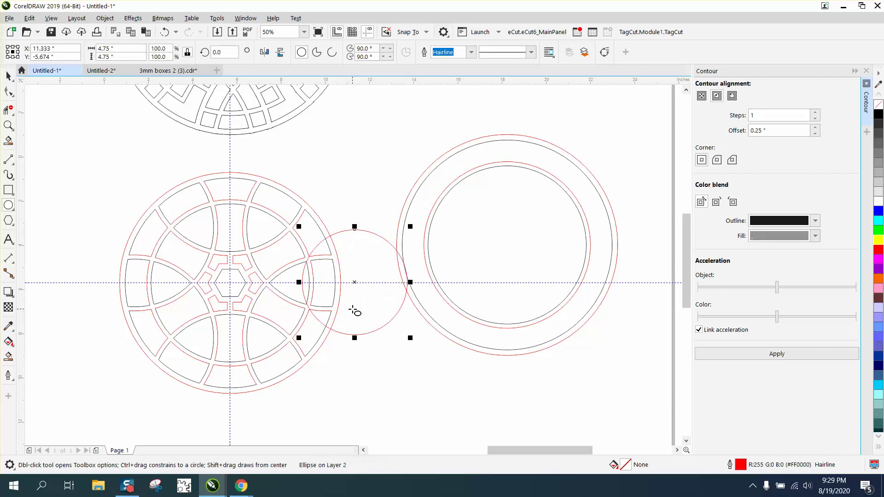
key("p")
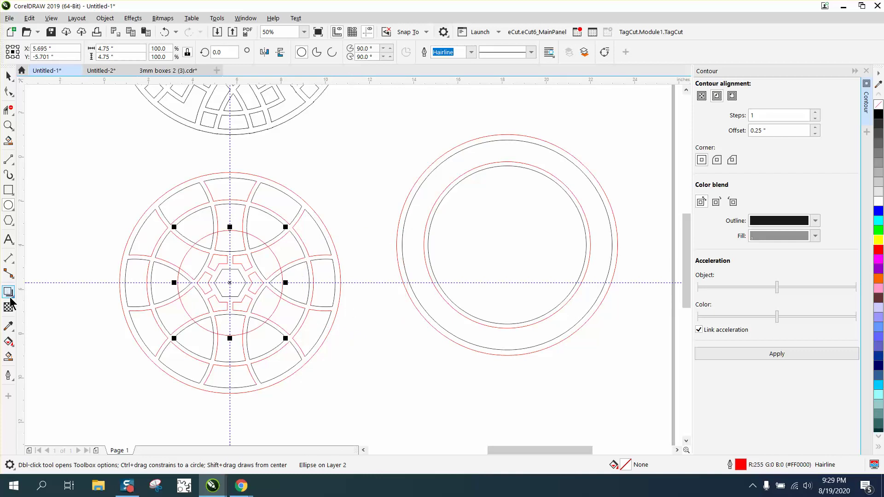
left_click(8, 356)
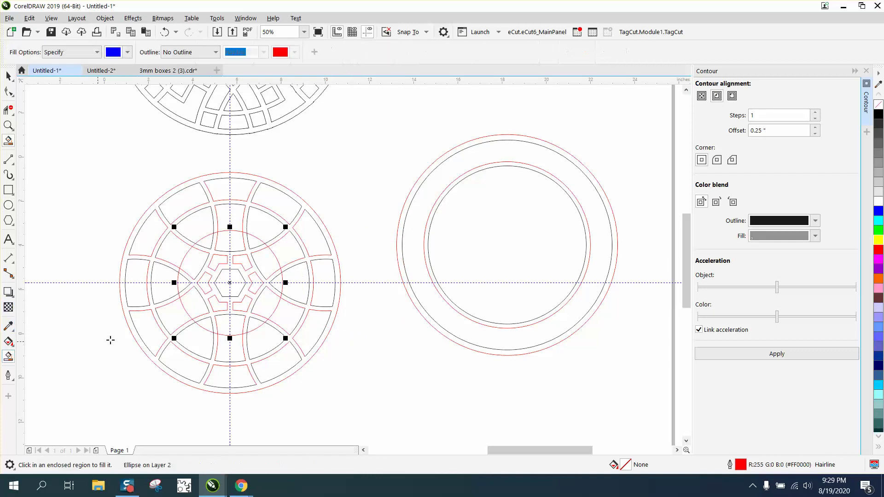
left_click(215, 293)
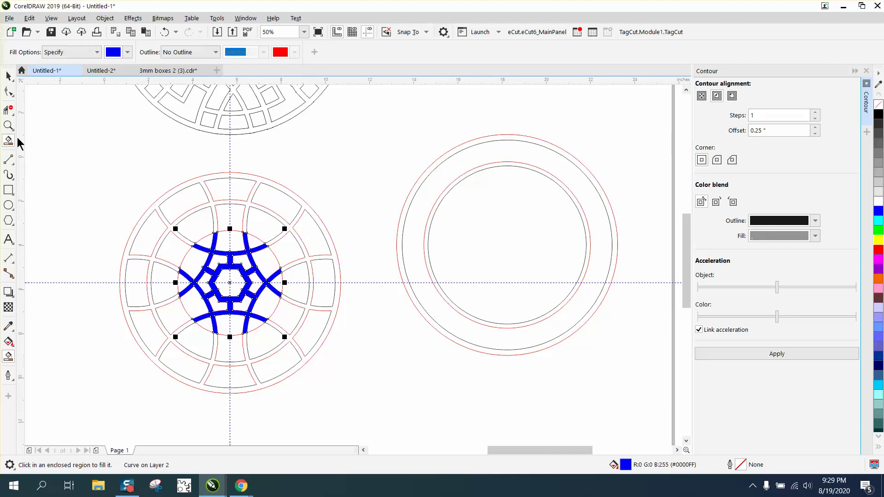
left_click(8, 75)
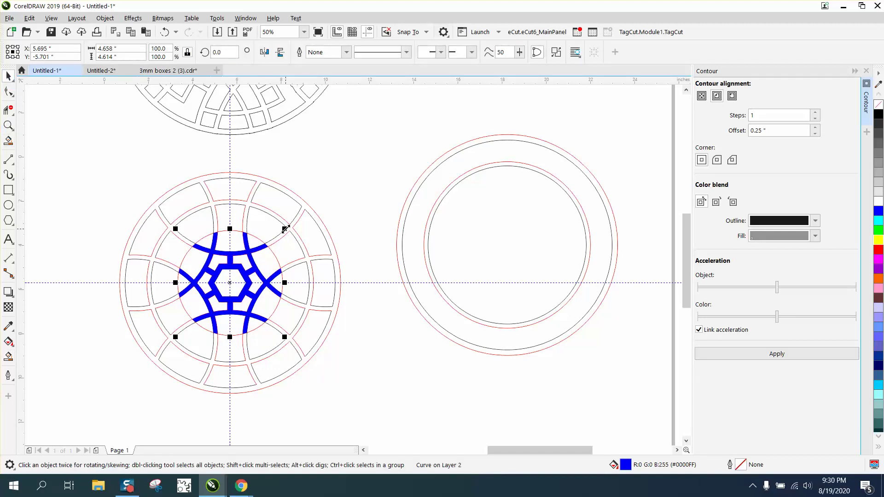
left_click_drag(285, 229, 301, 213)
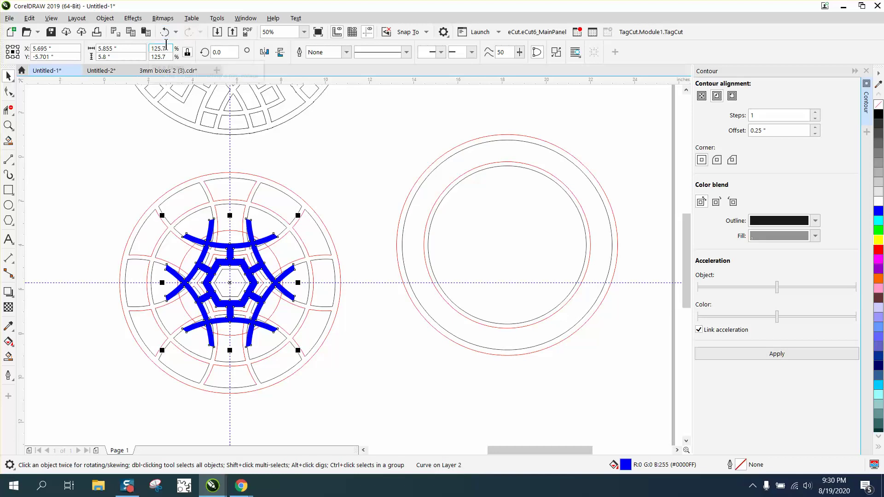
left_click(165, 32)
Step: Enlarge the red circle to about 157%, test-fill inside the wheel, and undo the fills
left_click(269, 250)
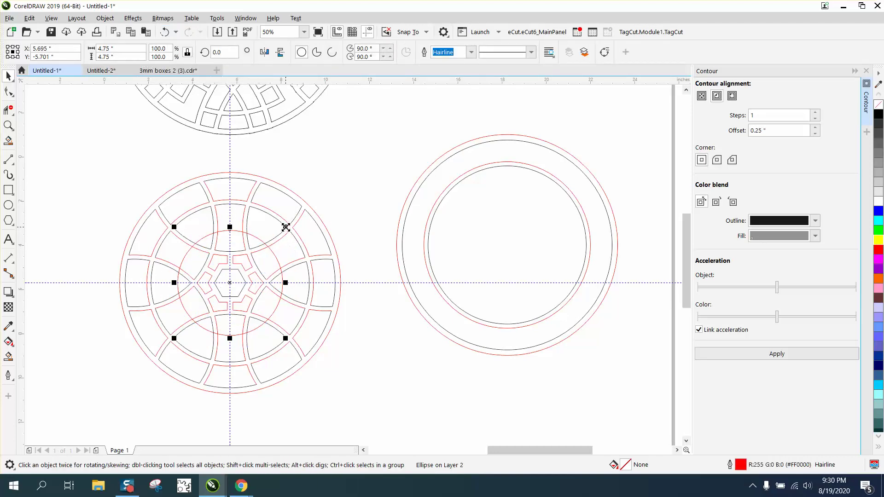
left_click_drag(286, 227, 341, 190)
left_click(9, 355)
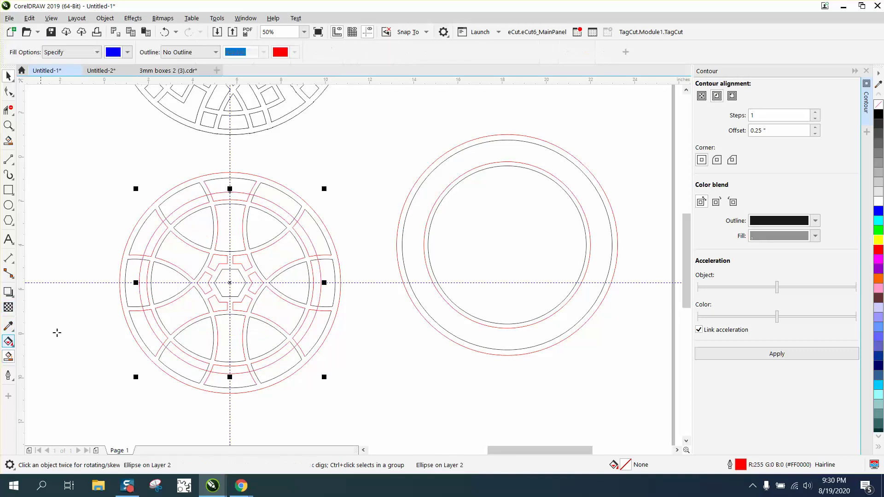
left_click(210, 251)
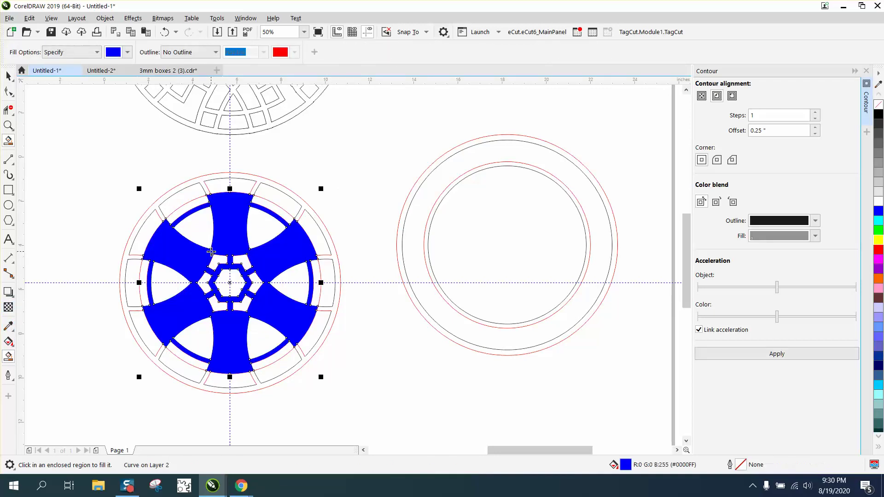
left_click(164, 32)
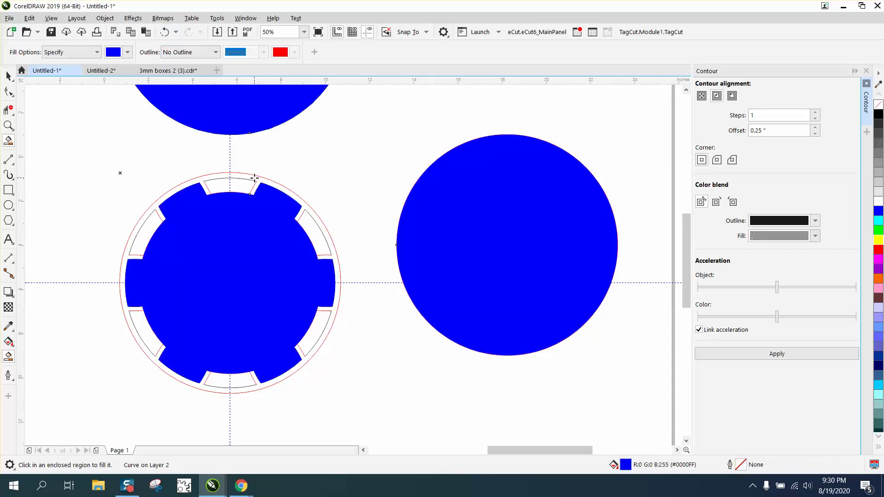
left_click(166, 33)
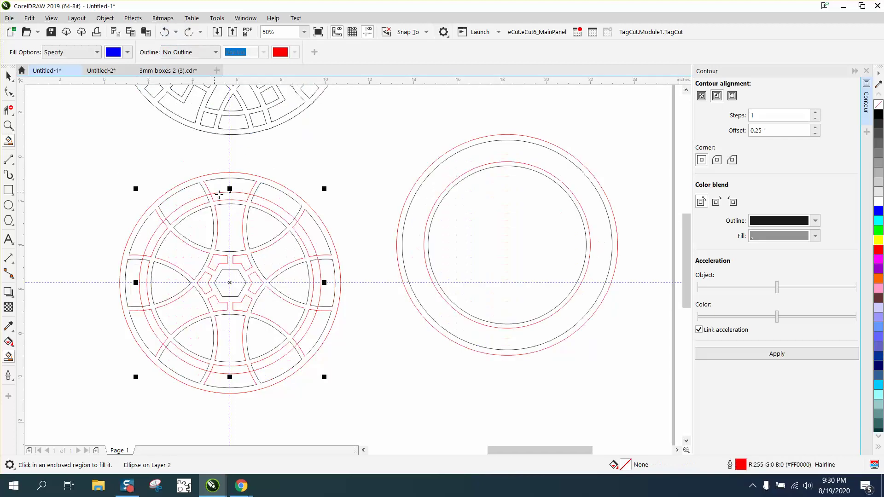
left_click(8, 125)
left_click_drag(276, 226, 302, 248)
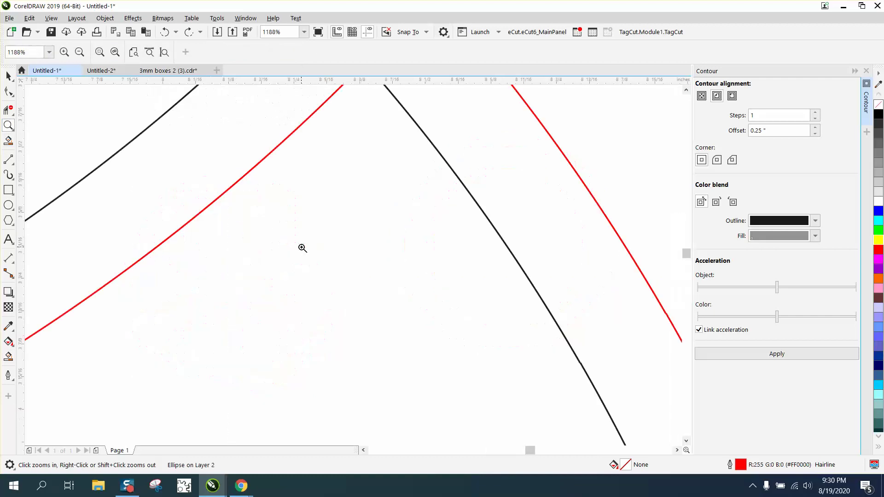
right_click(302, 247)
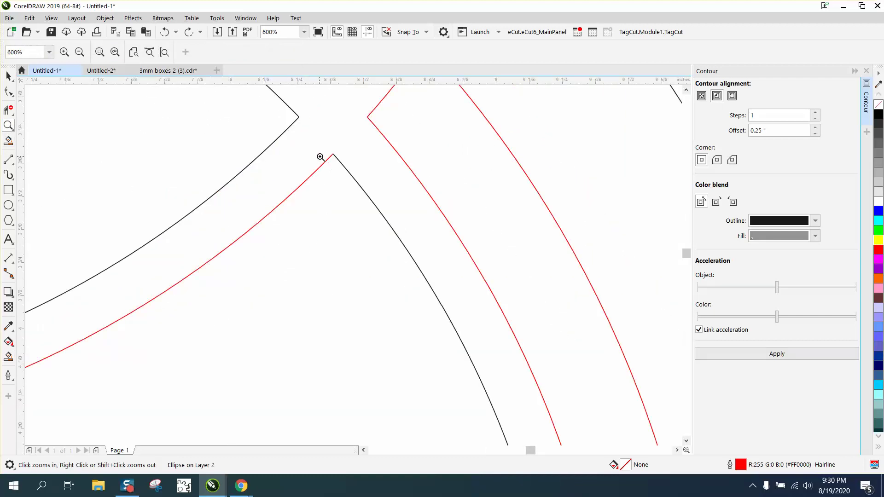
left_click_drag(322, 156, 340, 169)
right_click(335, 186)
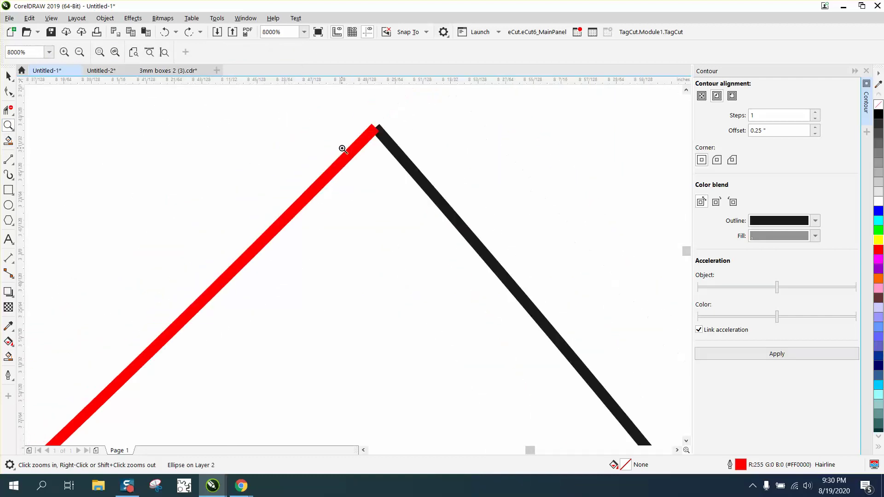
right_click(346, 154)
left_click(350, 172)
right_click(268, 182)
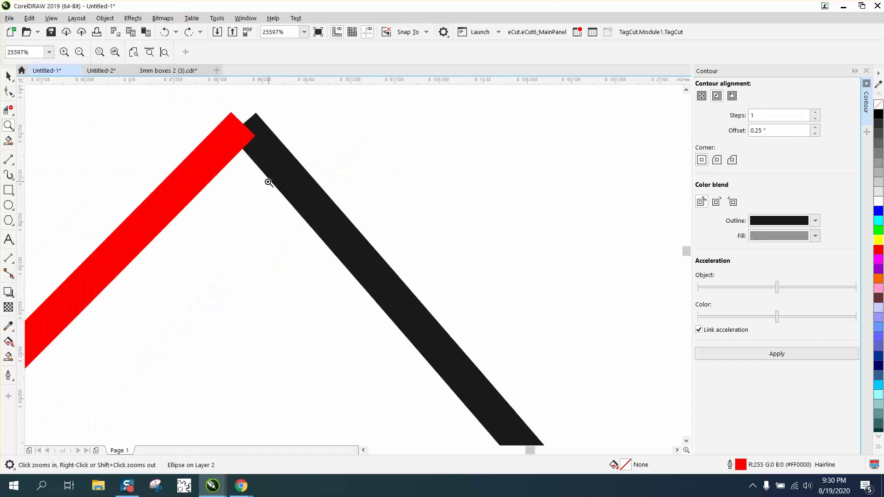
right_click(262, 187)
right_click(263, 189)
right_click(262, 189)
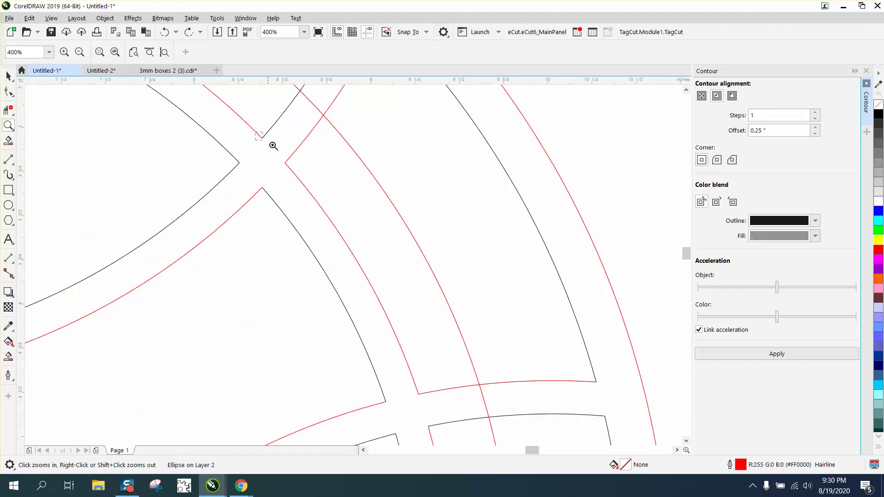
left_click_drag(272, 146, 294, 173)
left_click(8, 91)
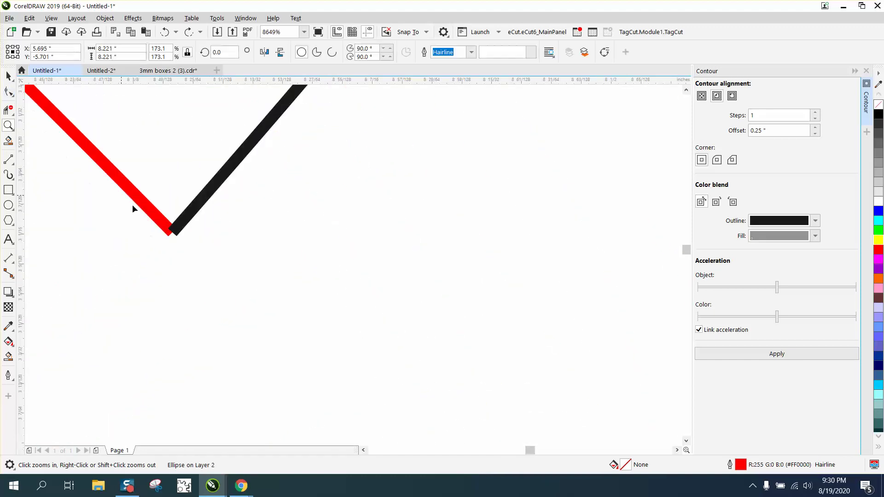
left_click(181, 231)
scroll(200, 242, "down", 10)
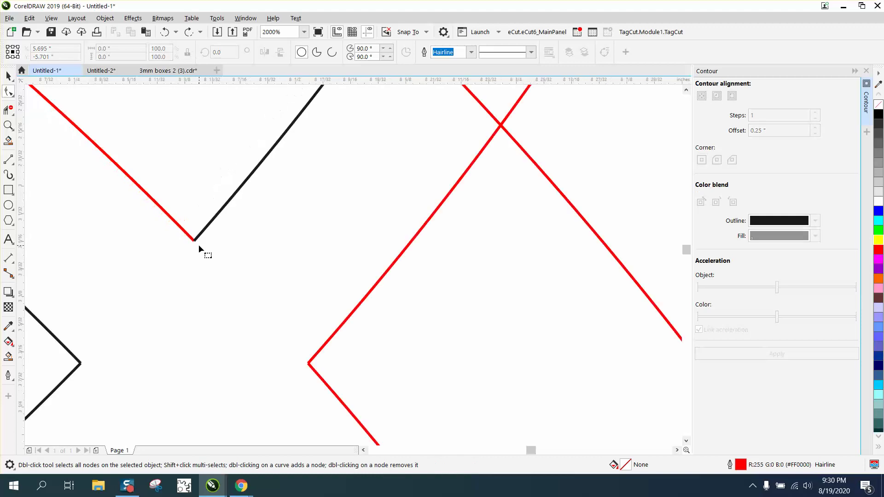
scroll(198, 244, "down", 3)
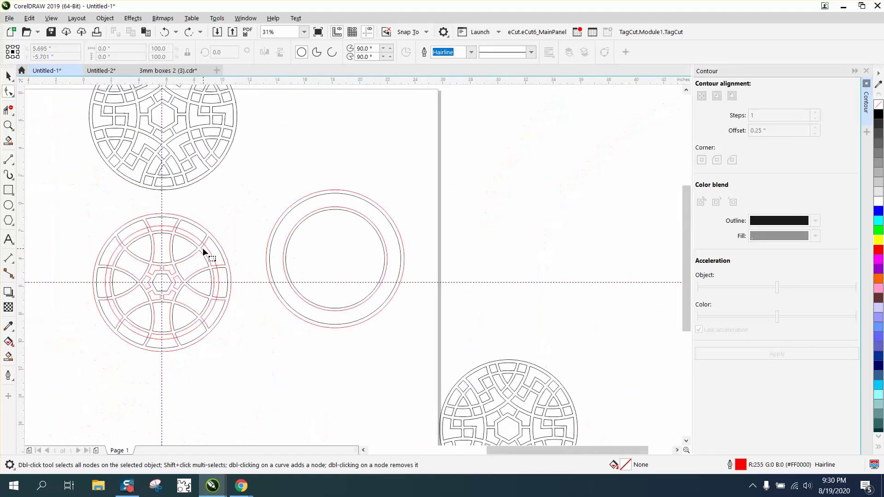